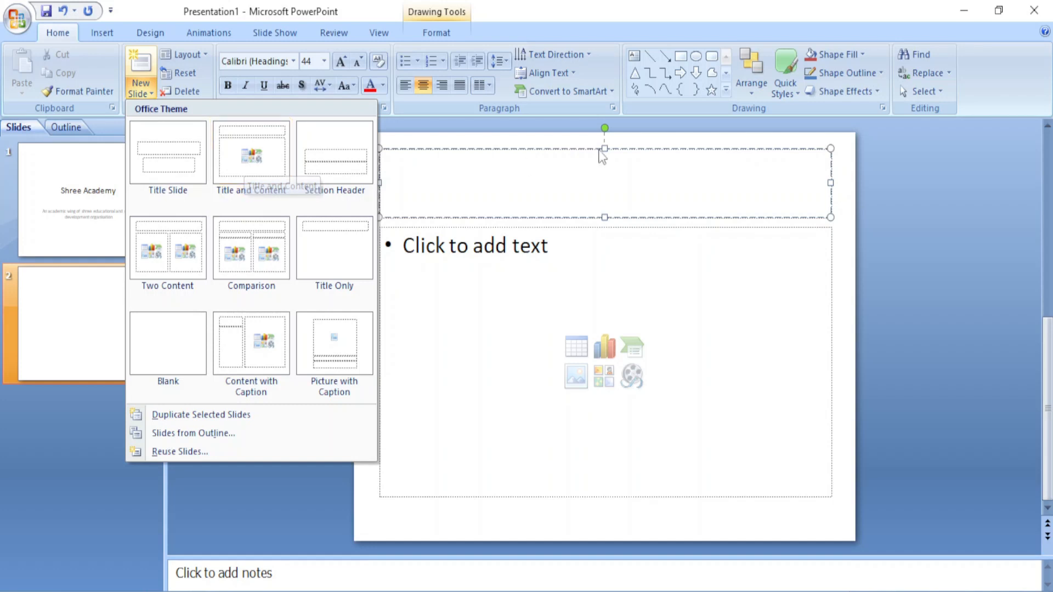
Enter "Available Courses" as the title of slide 2
left_click(624, 172)
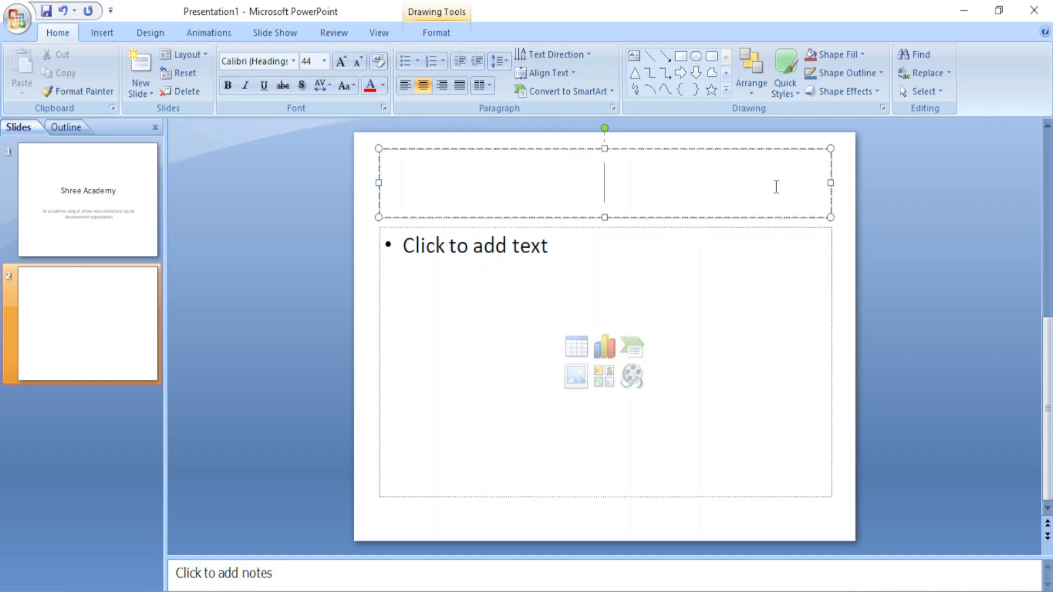
type("Availav")
key("BackSpace")
type("ble")
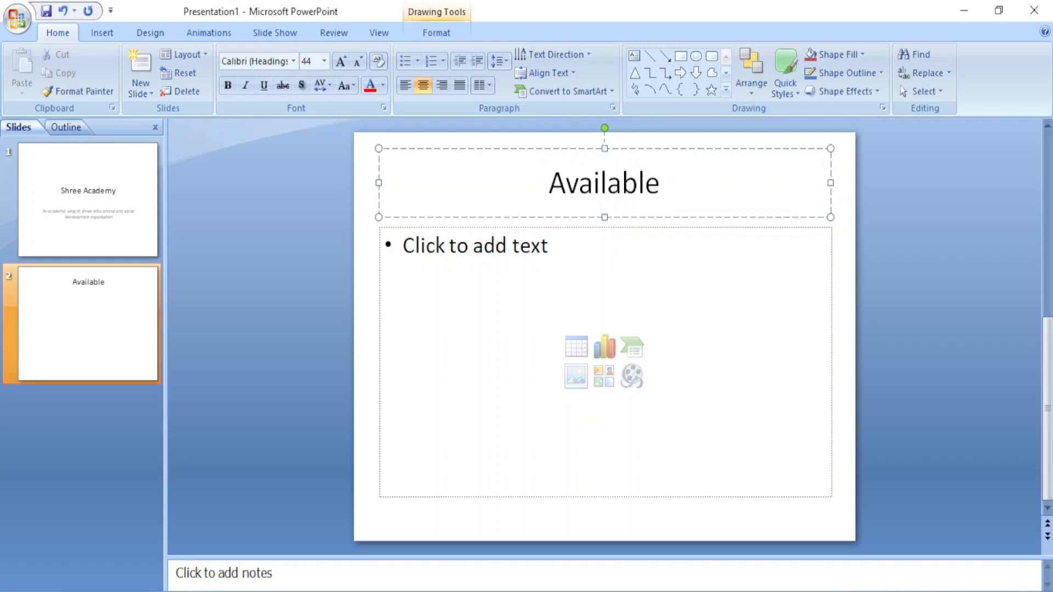
type(" Courses")
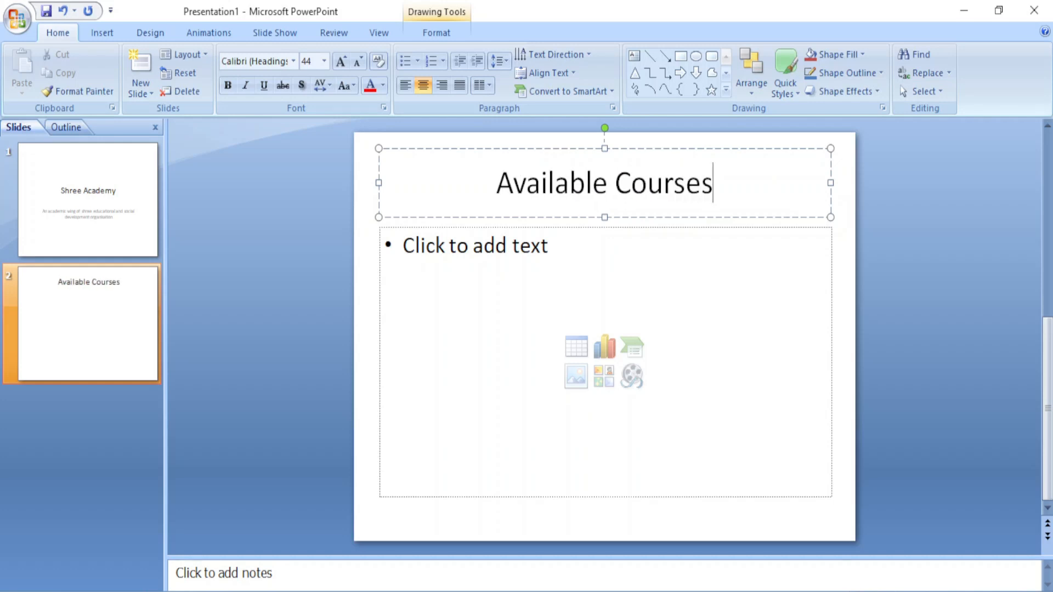
Fill the content placeholder of slide 2 with the bullets PGDCA, DCA, ADCA and CCA, and start another bullet
left_click(534, 263)
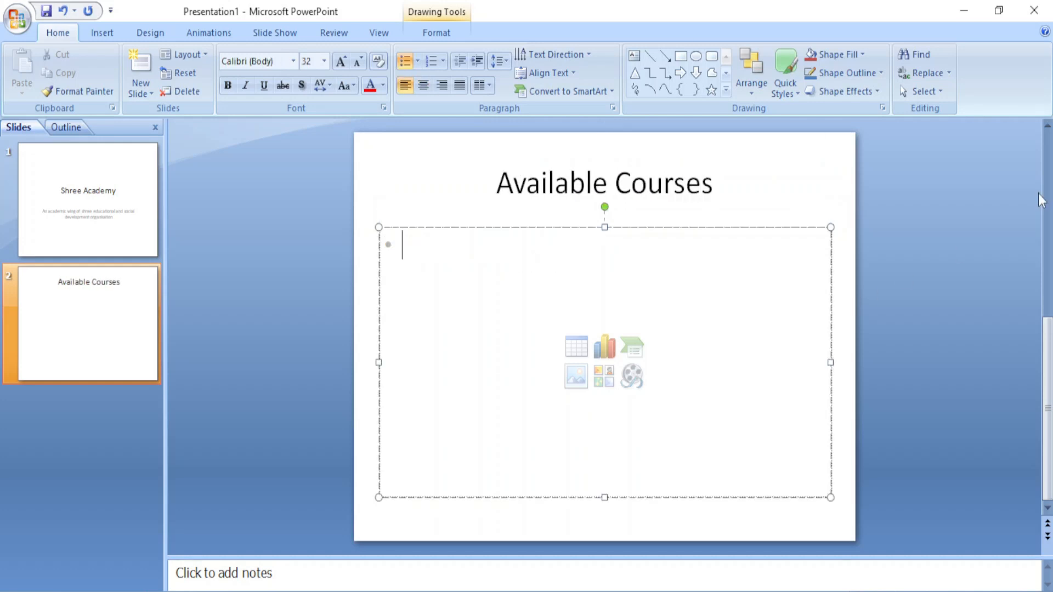
type("PGDCA")
key("Return")
type("DCA")
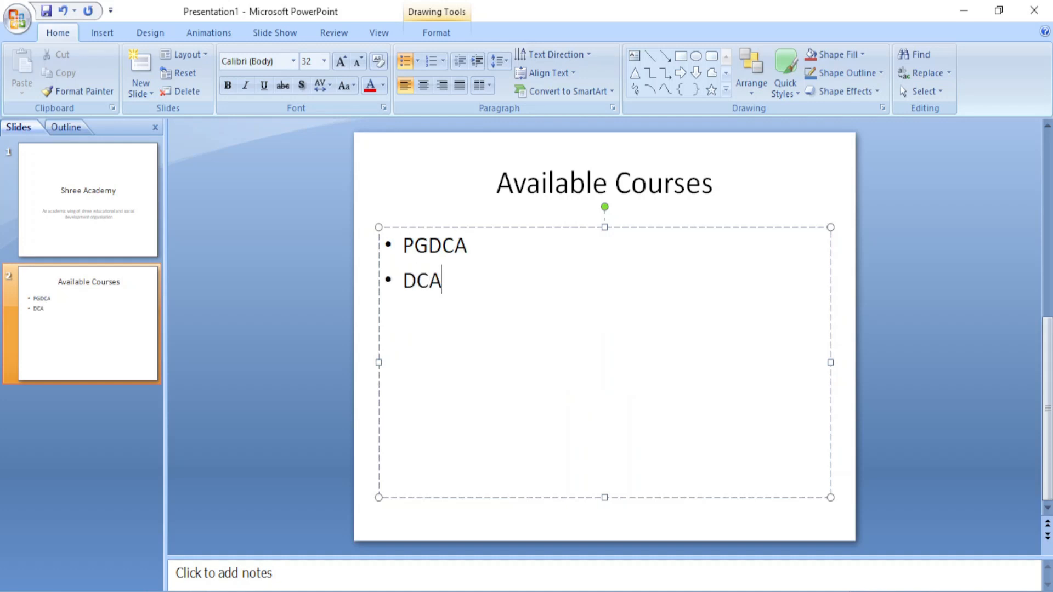
key("Return")
type("ADCA")
key("Return")
type("CCA")
key("Return")
key("Menu")
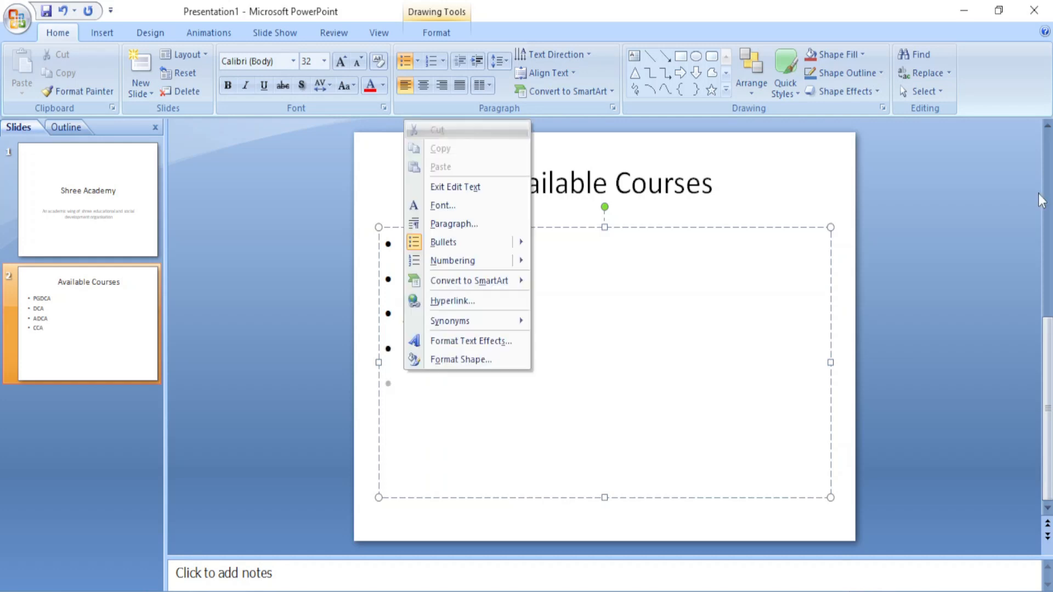
key("o")
key("Escape")
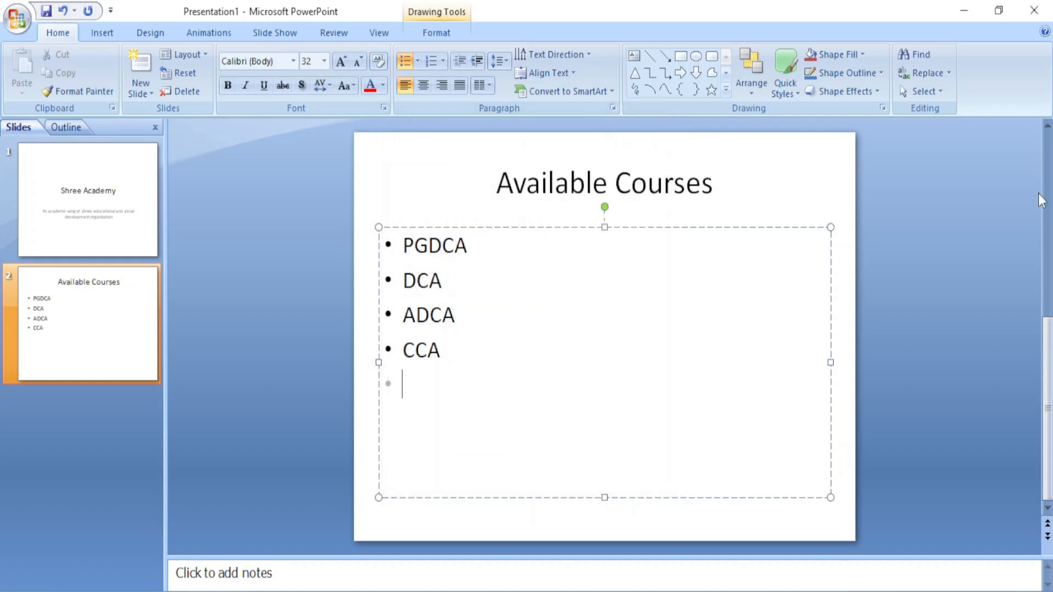
Continue the course list with the bullets "Office Automation" and "Tally Accounting"
type("Office ")
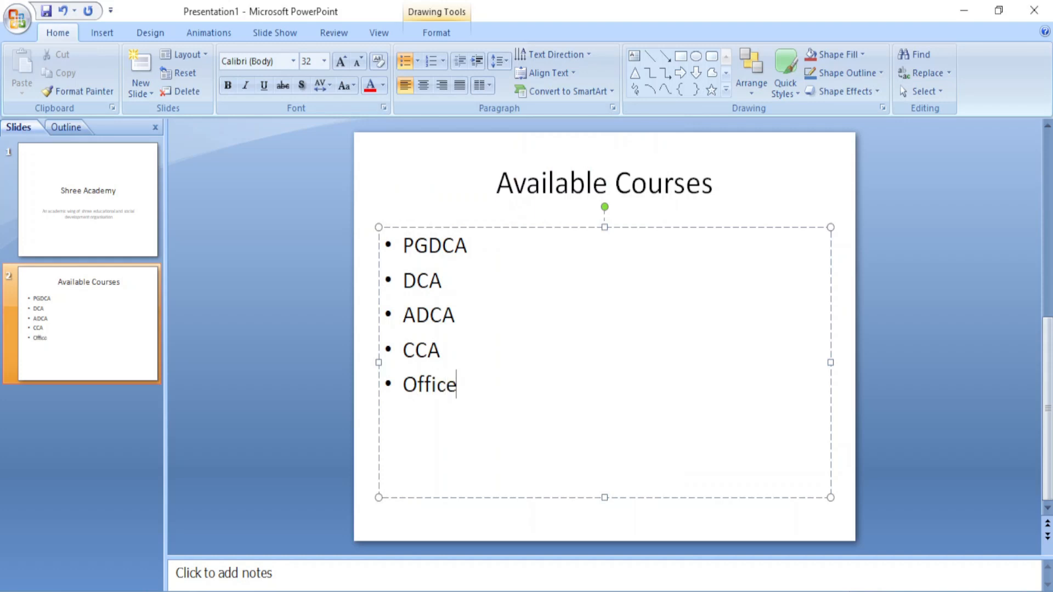
type("Automation")
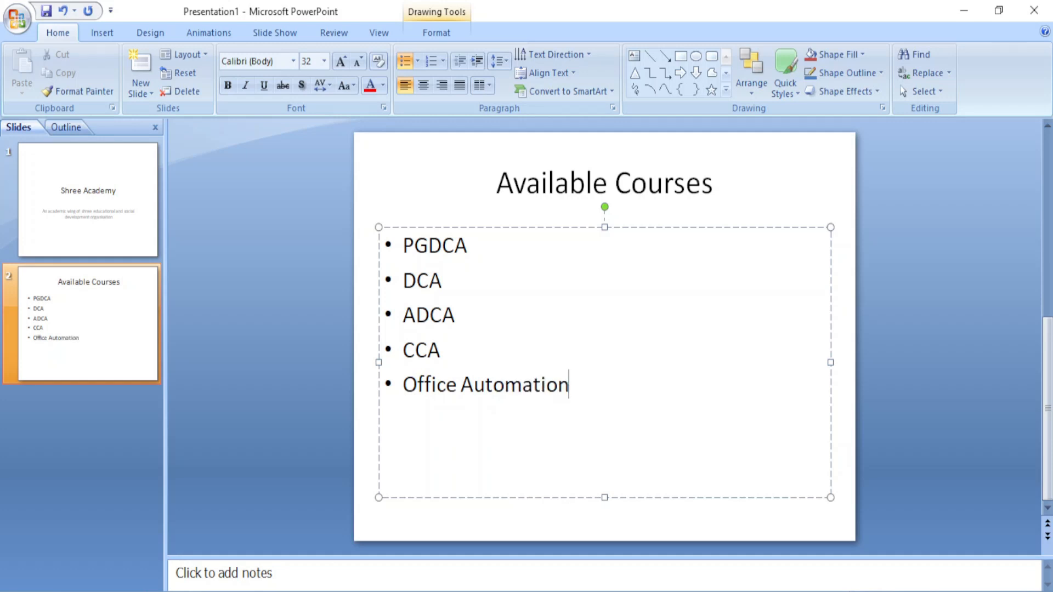
key("Return")
type("Tally A")
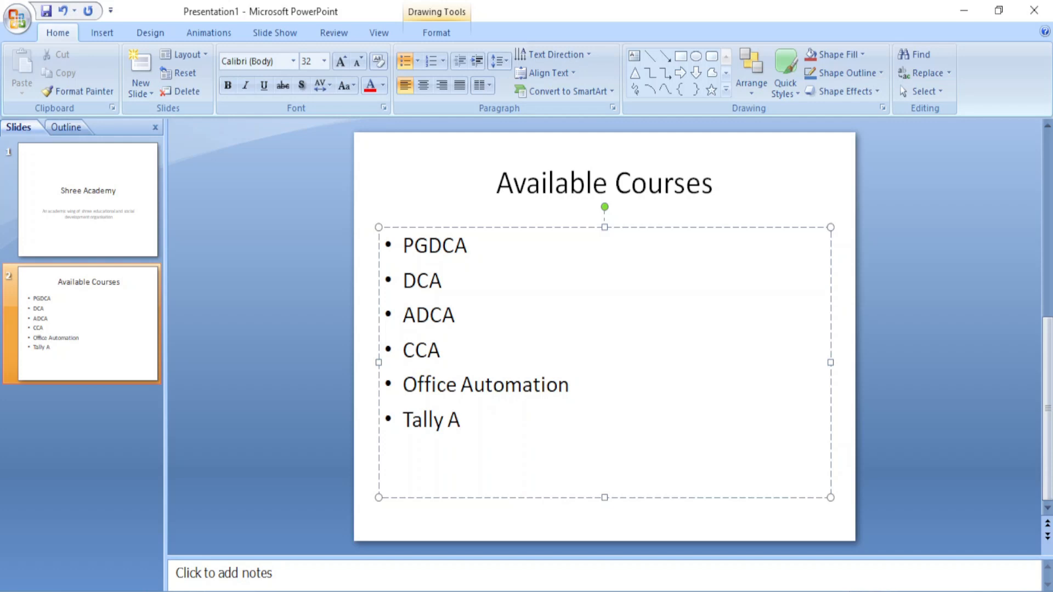
type("ccount")
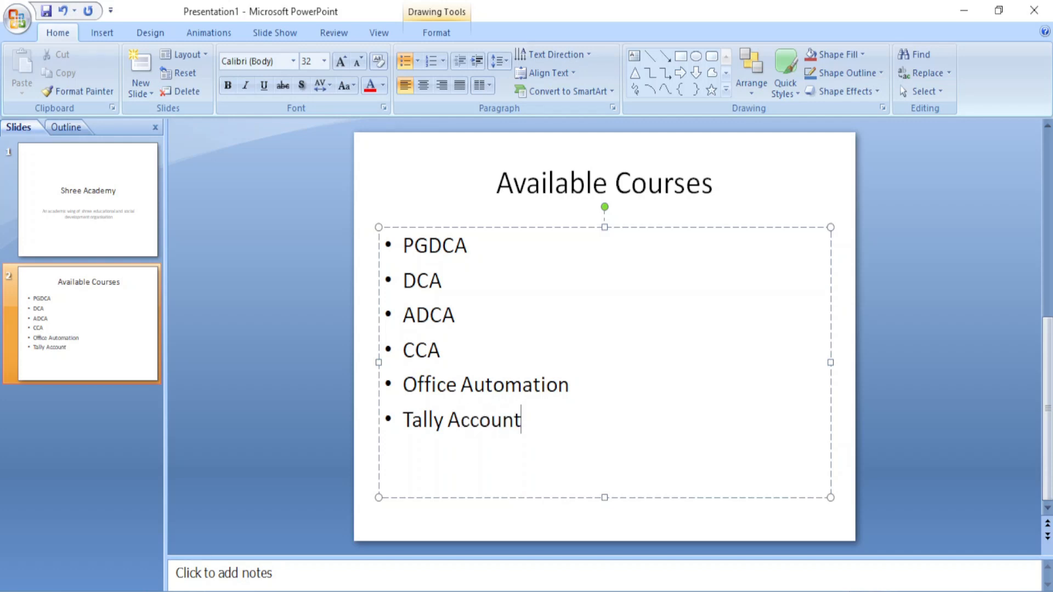
type("ing")
Complete the course list with the bullets "Graphic Design" and "Web Design", and deselect the text box
key("Return")
type("Graphic Design")
key("Return")
type("S")
key("BackSpace")
type("We")
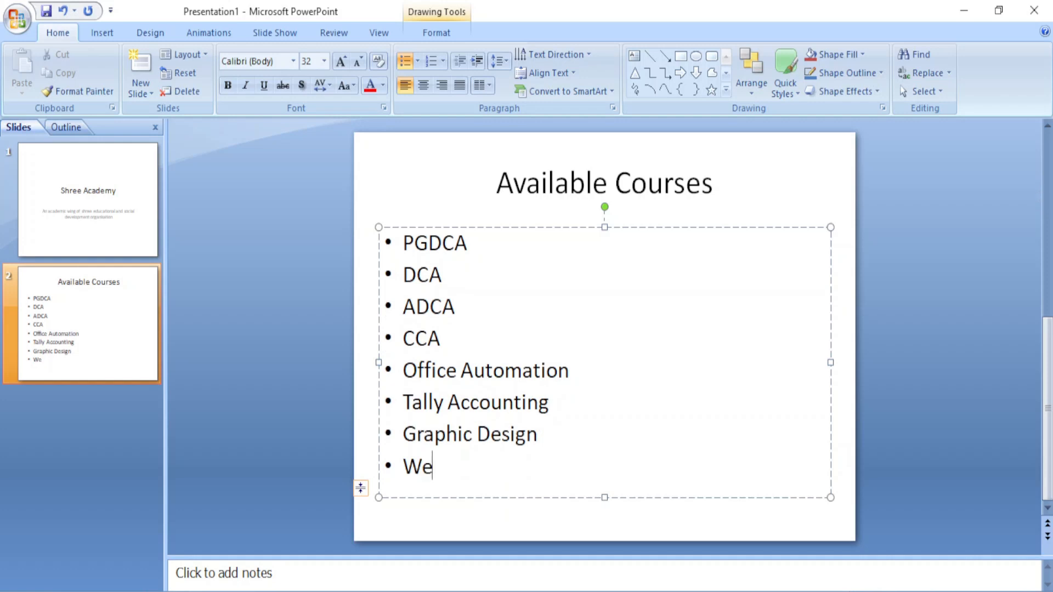
type("b Des")
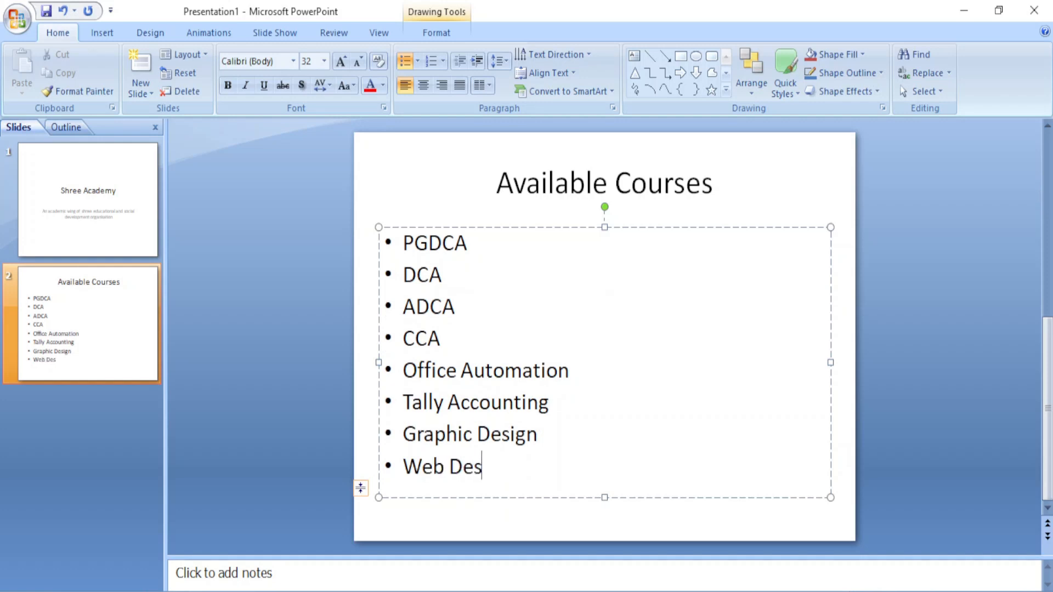
type("ign")
left_click(818, 191)
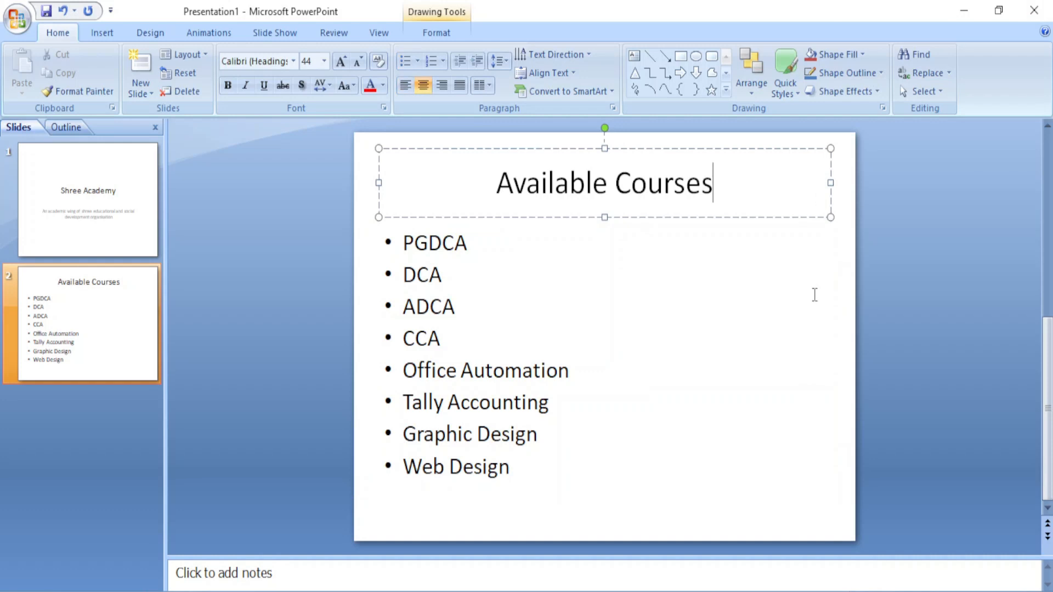
left_click(853, 321)
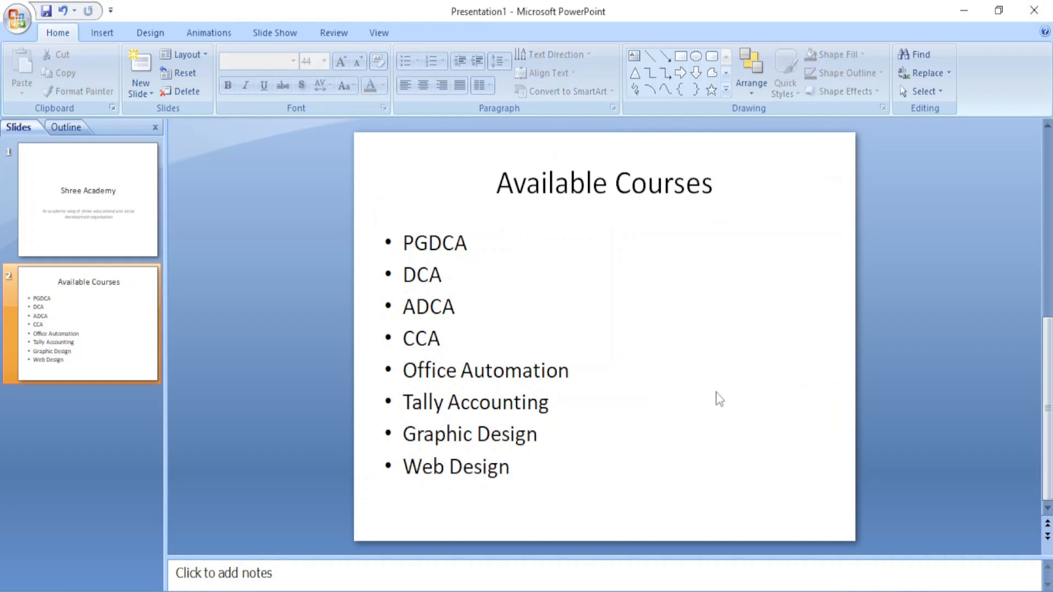
Add a third slide with the Title and Content layout and title it "PGDCA"
left_click(144, 92)
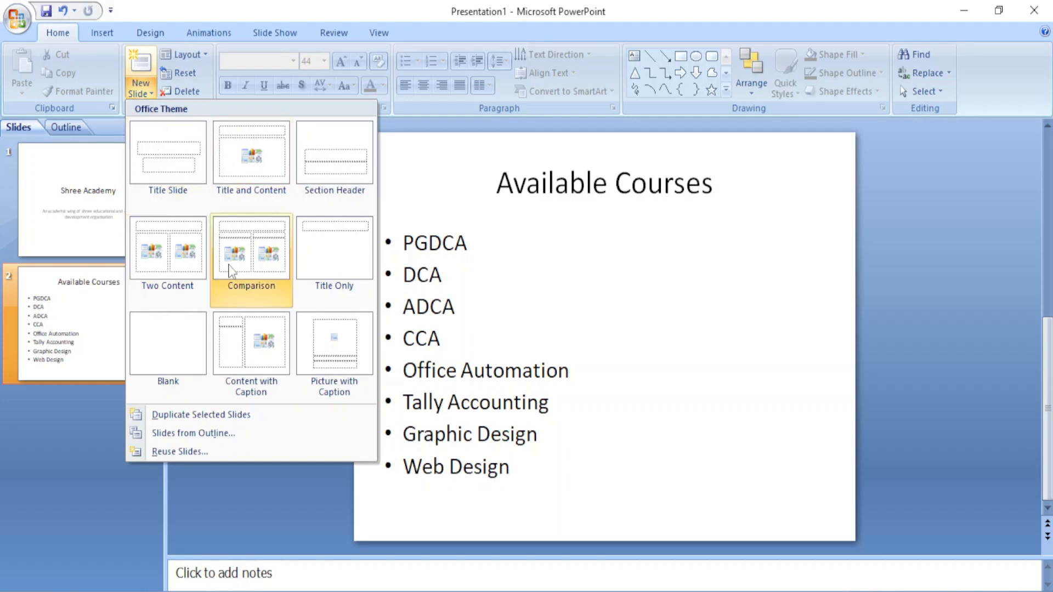
left_click(252, 164)
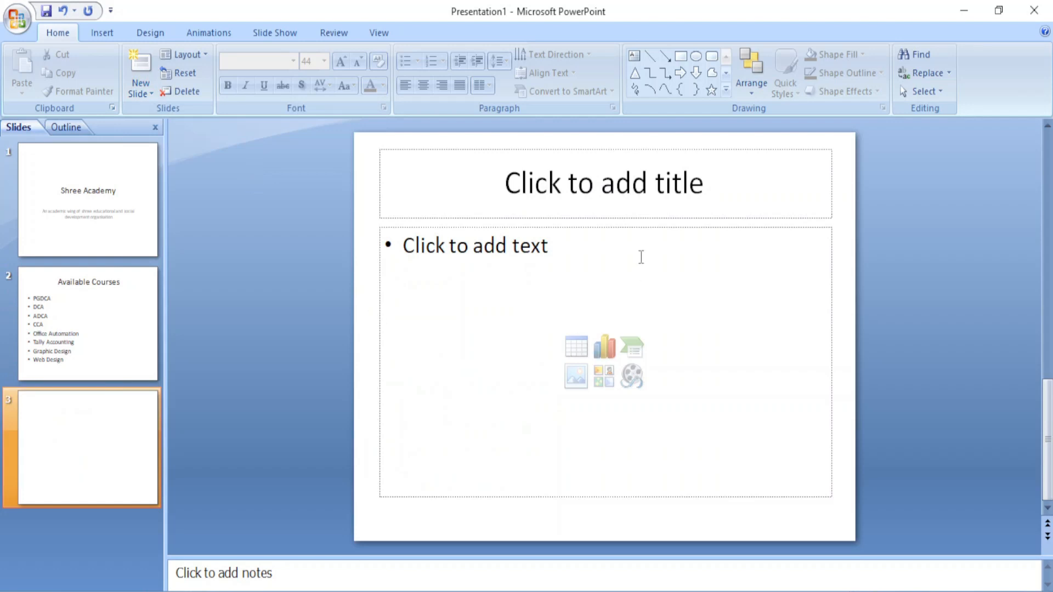
left_click(611, 204)
type("PGDCA")
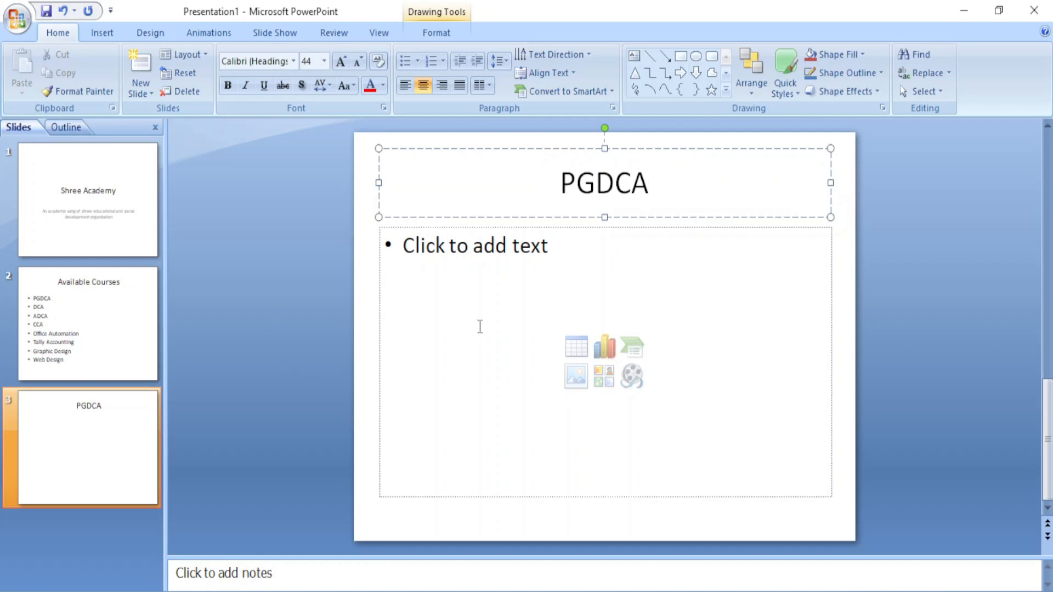
Change the layout of the PGDCA slide to Two Content
left_click(480, 326)
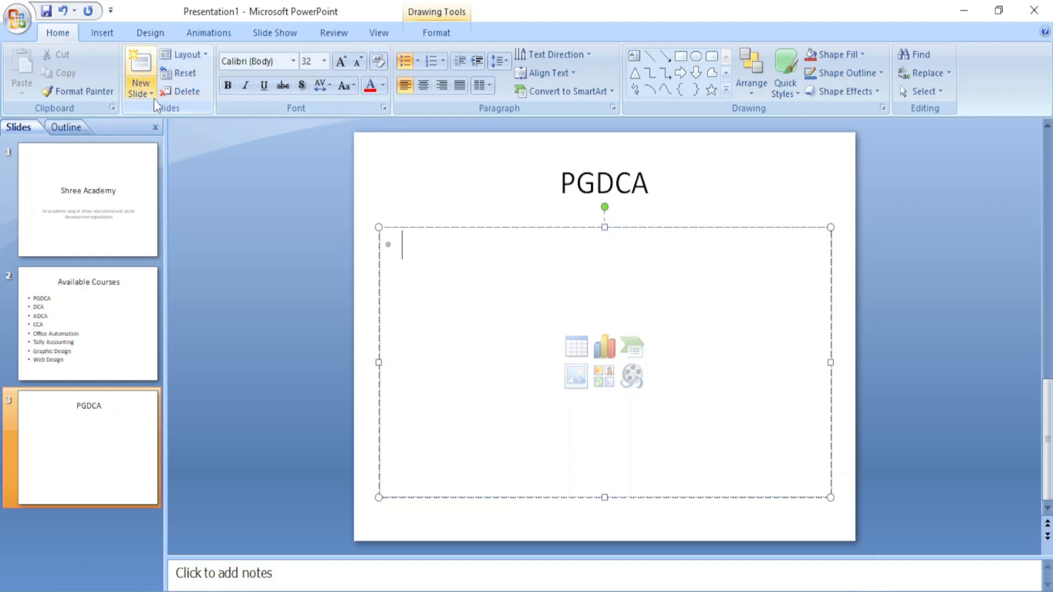
left_click(203, 55)
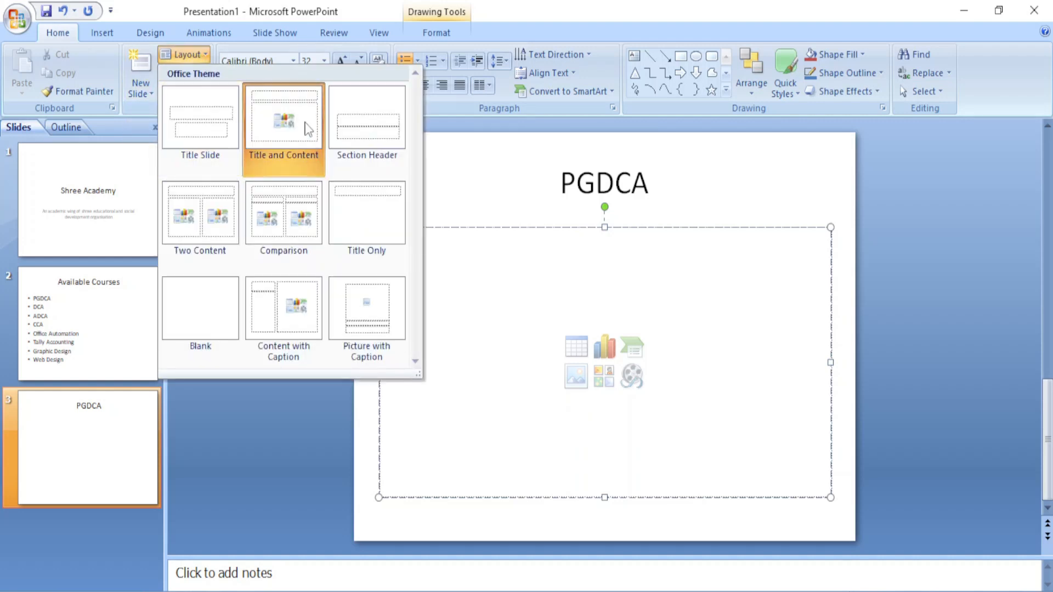
left_click(220, 225)
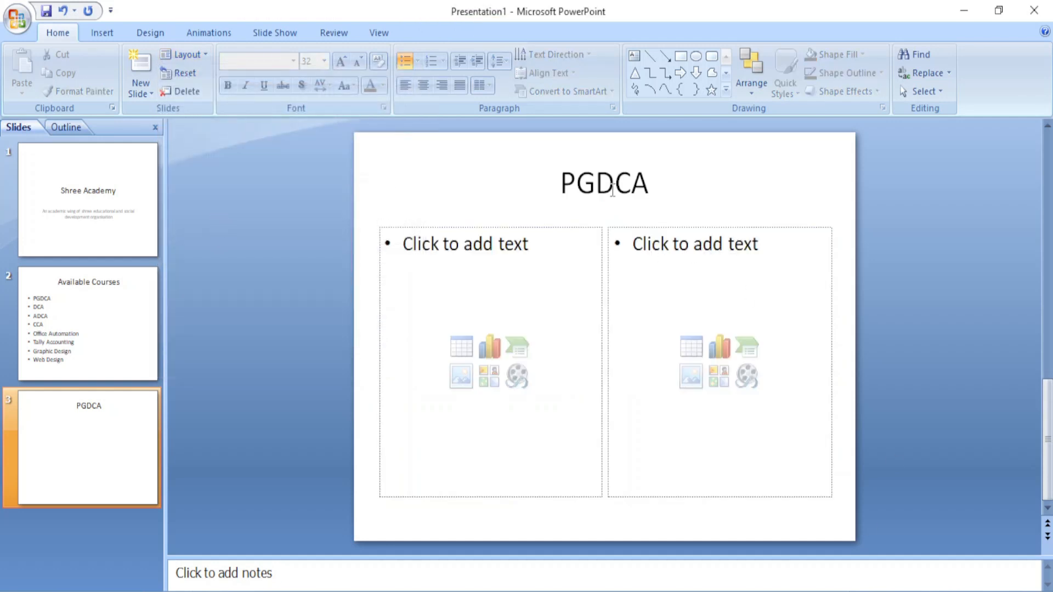
Enter "Semester 1" in the first content column and "Semester 2" in the second column of the PGDCA slide
left_click(517, 242)
type("S")
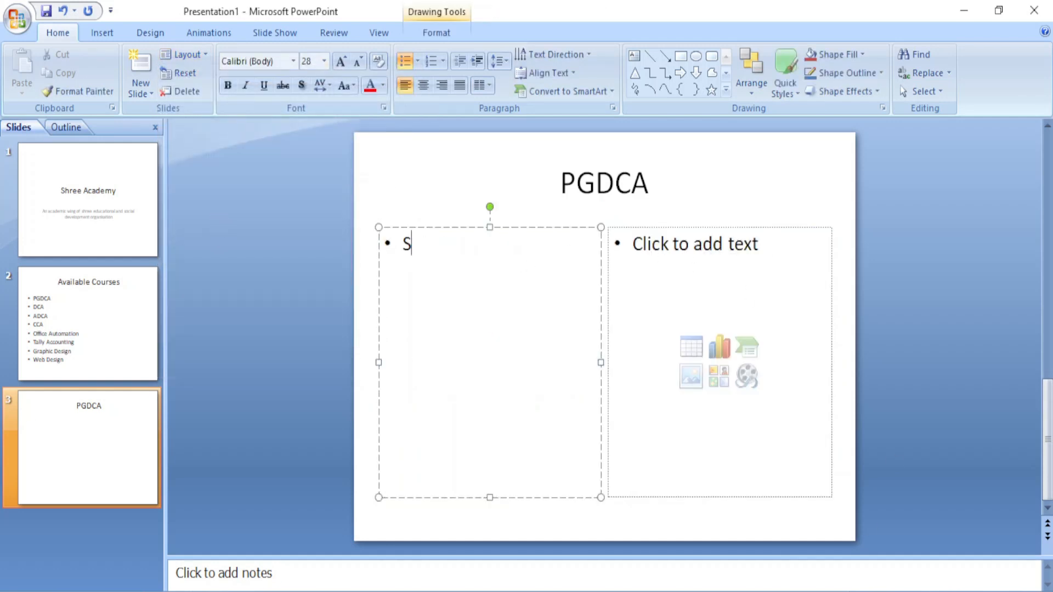
type("emester 1")
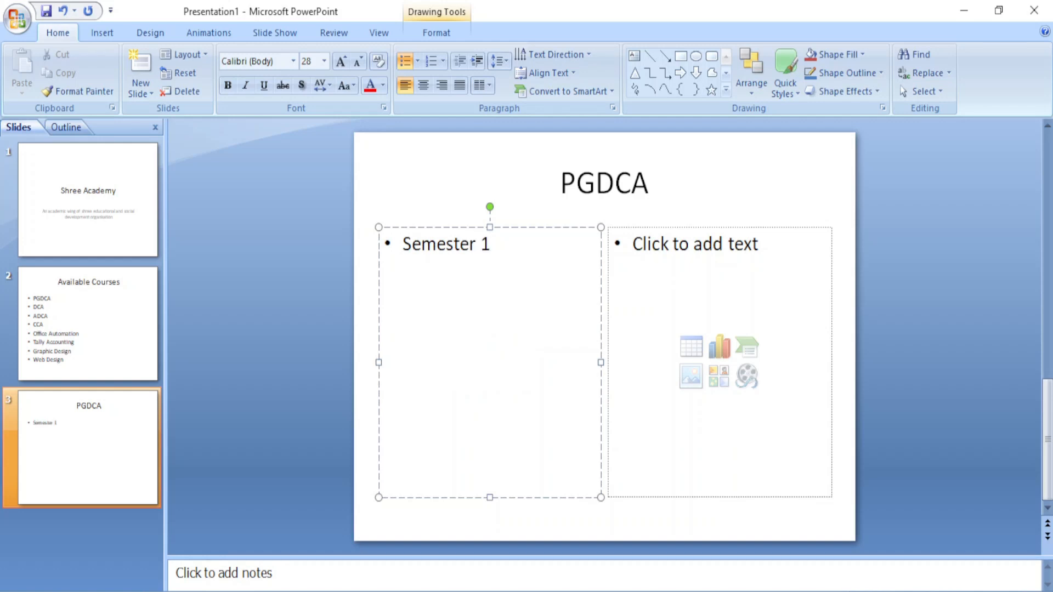
left_click(771, 272)
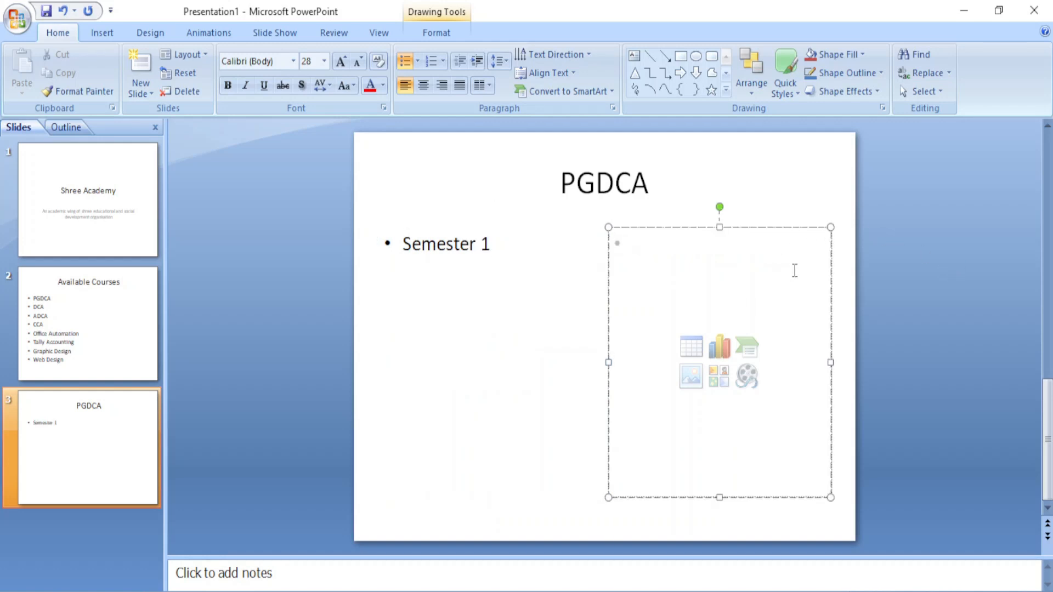
type("Semesg")
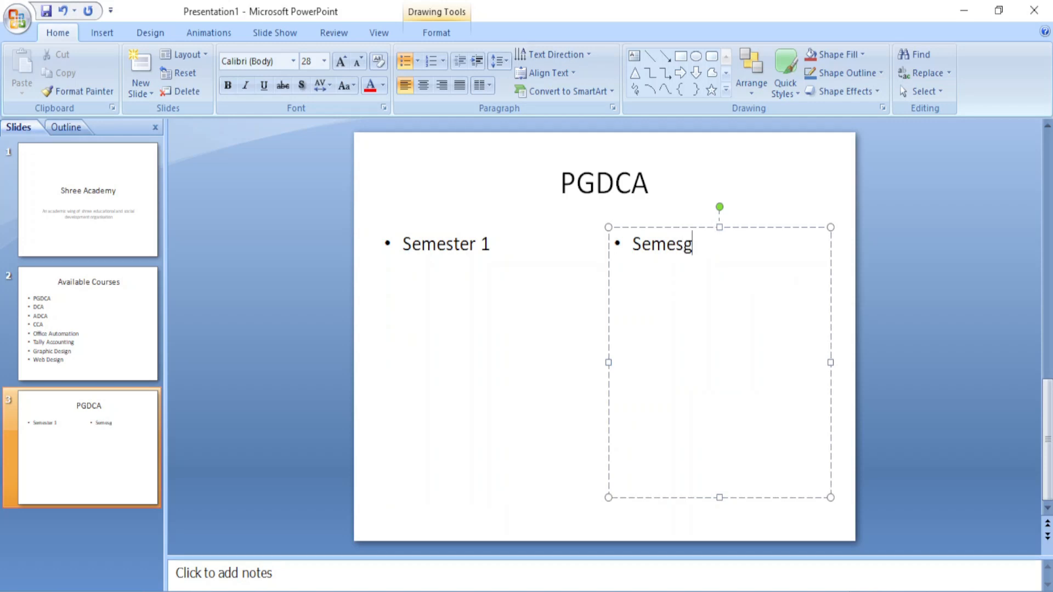
key("BackSpace")
type("ter 2")
Generate sample text under the Semester 1 bullet with the formula =rand(3)
left_click(508, 242)
key("Return")
type("=")
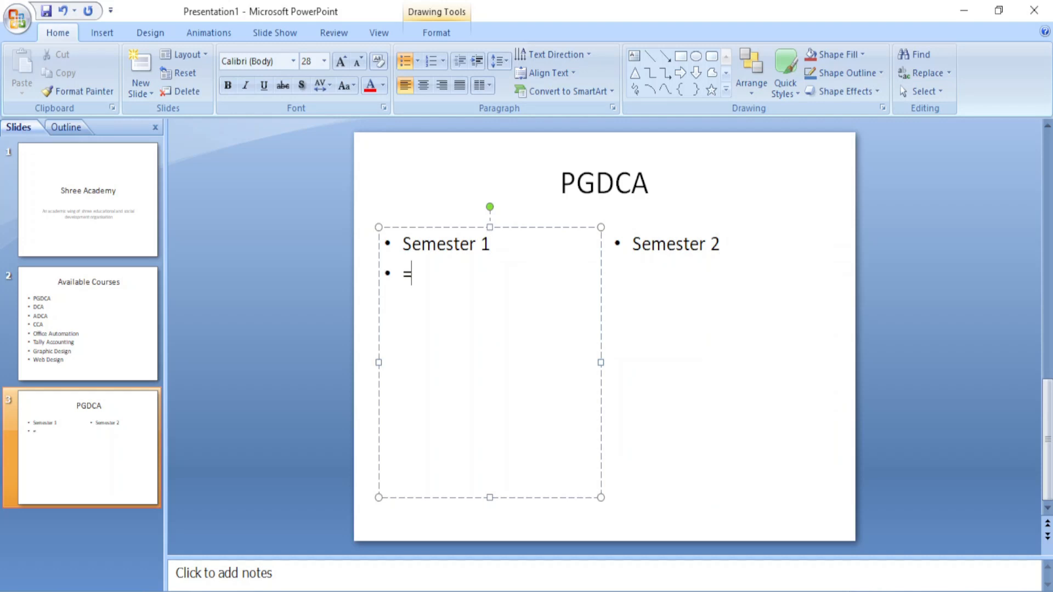
type("rand(")
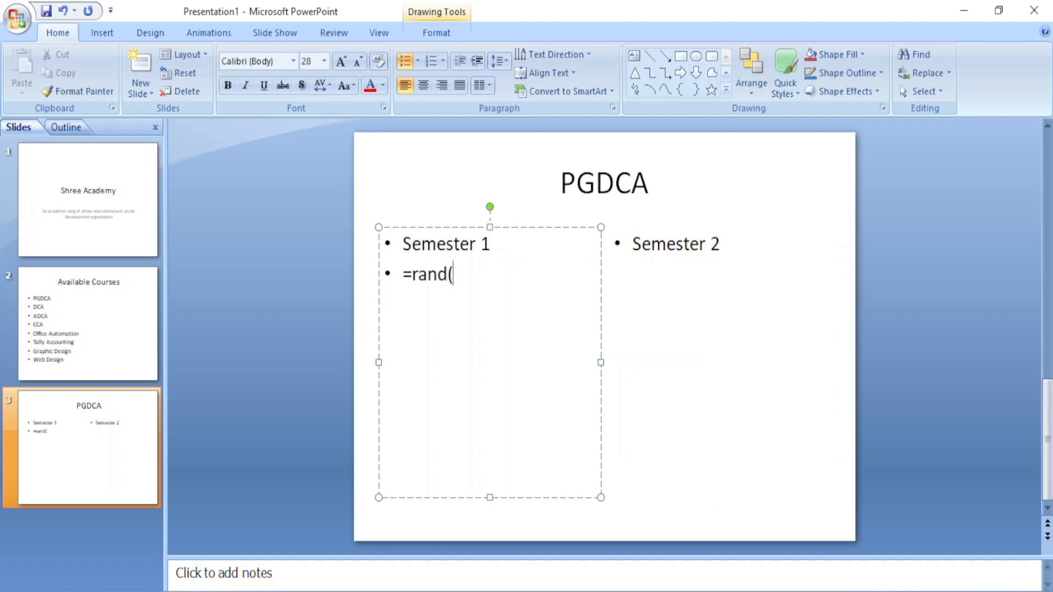
type("3)")
key("Return")
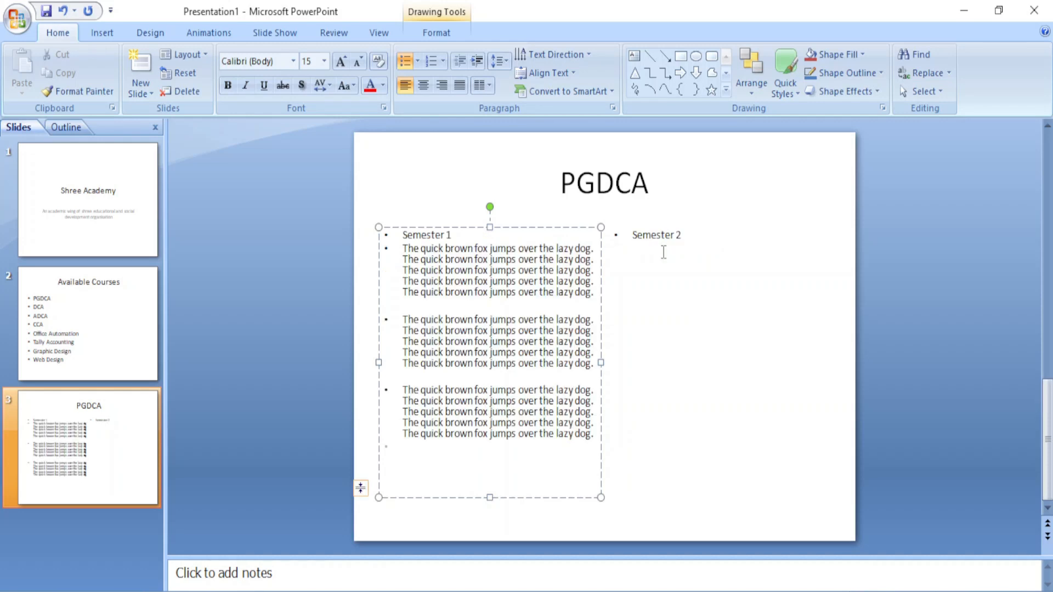
Generate two paragraphs of sample text under the Semester 2 bullet with the =rand formula, and deselect the text box
left_click(701, 262)
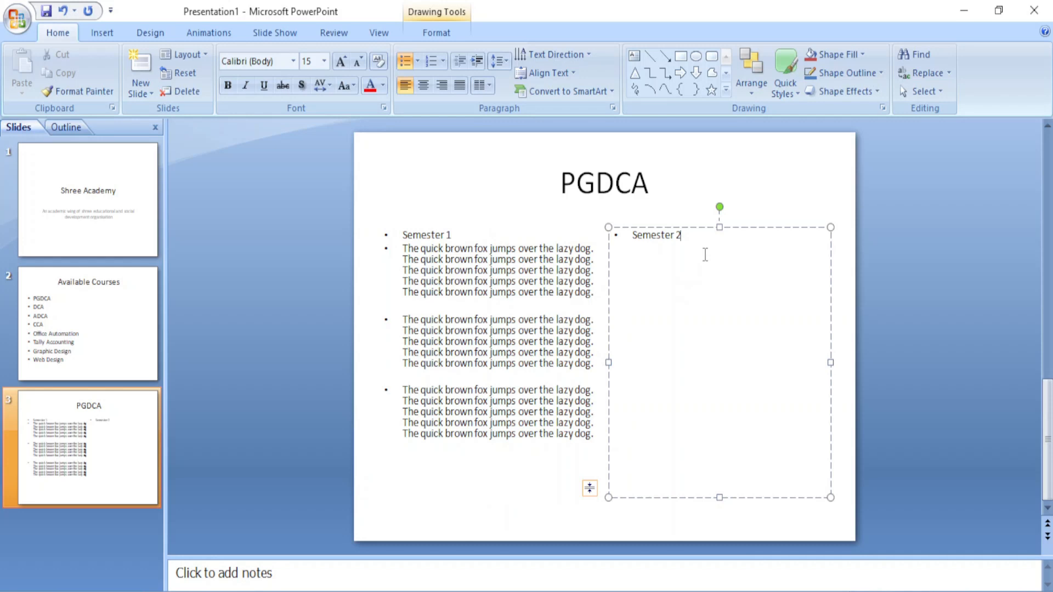
key("Return")
type("=rand")
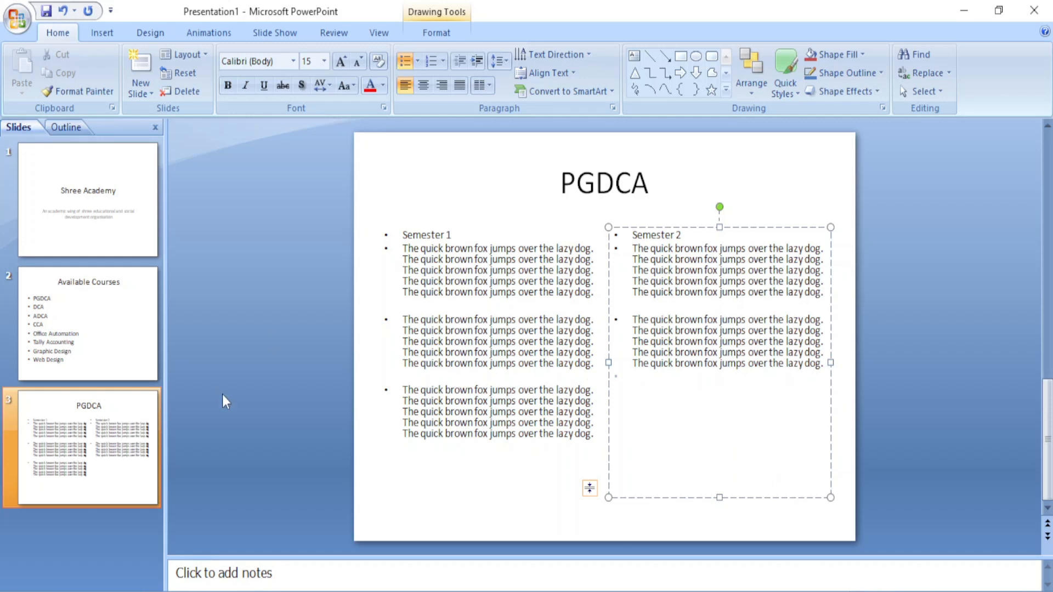
left_click(467, 147)
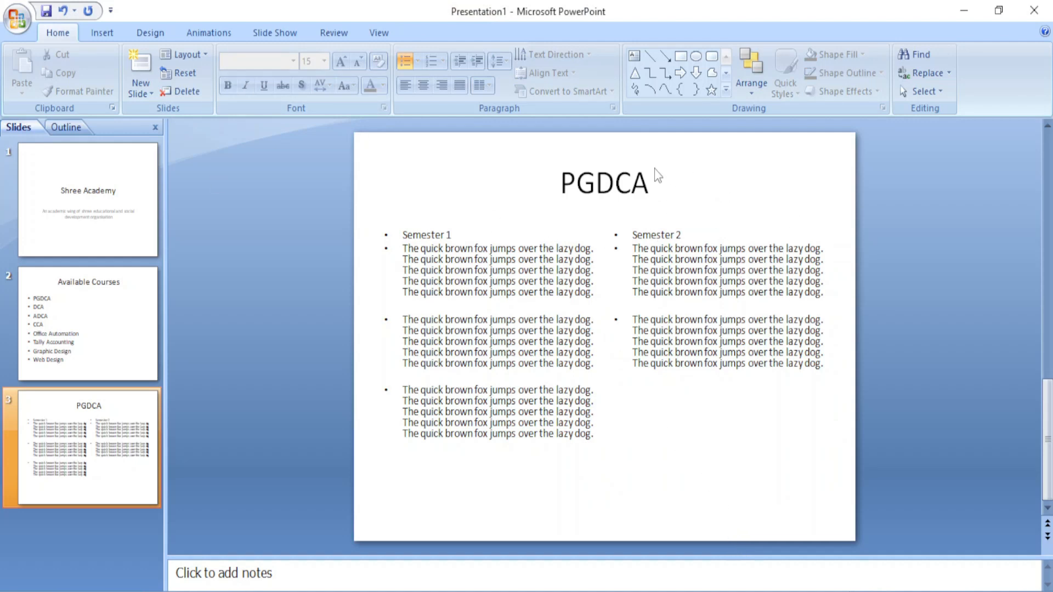
left_click(152, 92)
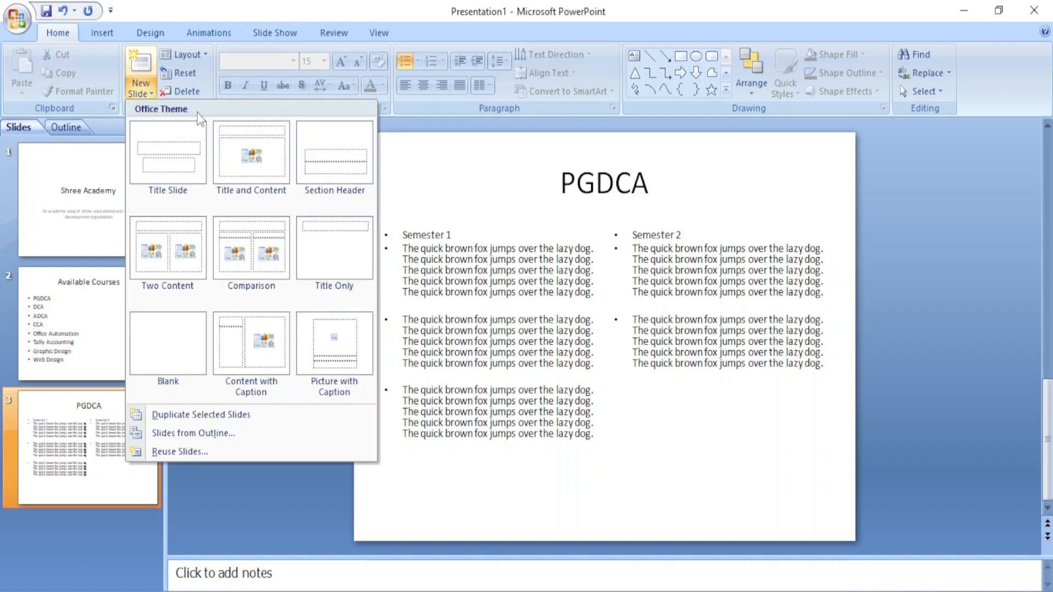
left_click(723, 245)
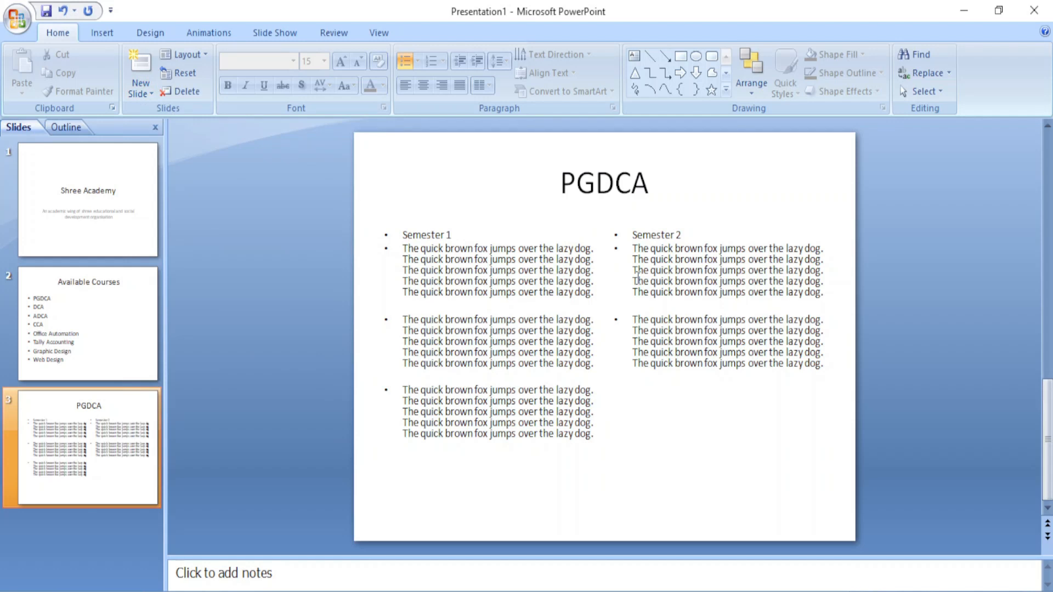
left_click(114, 193)
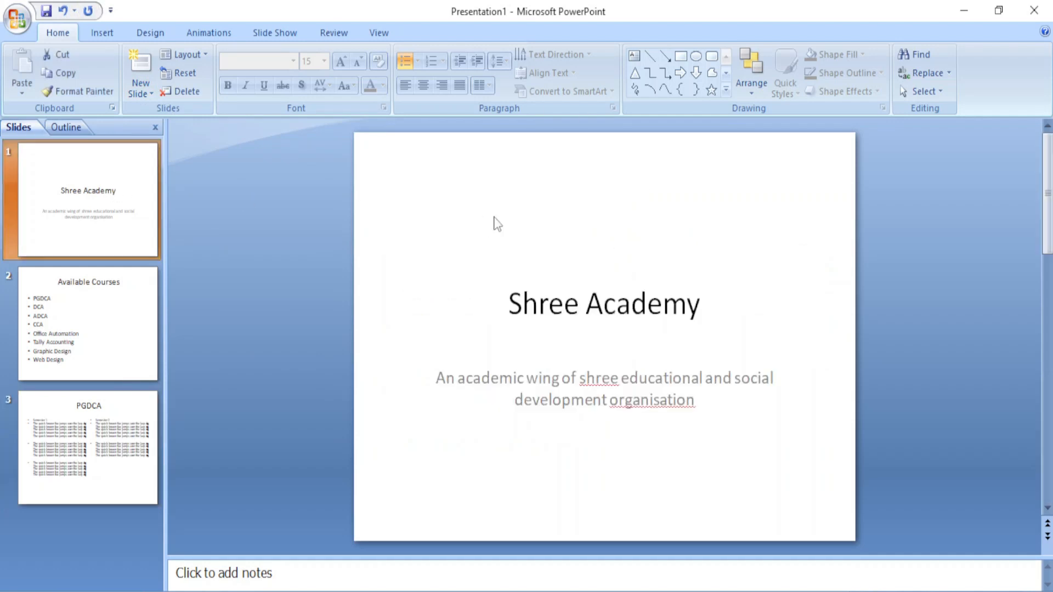
left_click(83, 319)
left_click(97, 439)
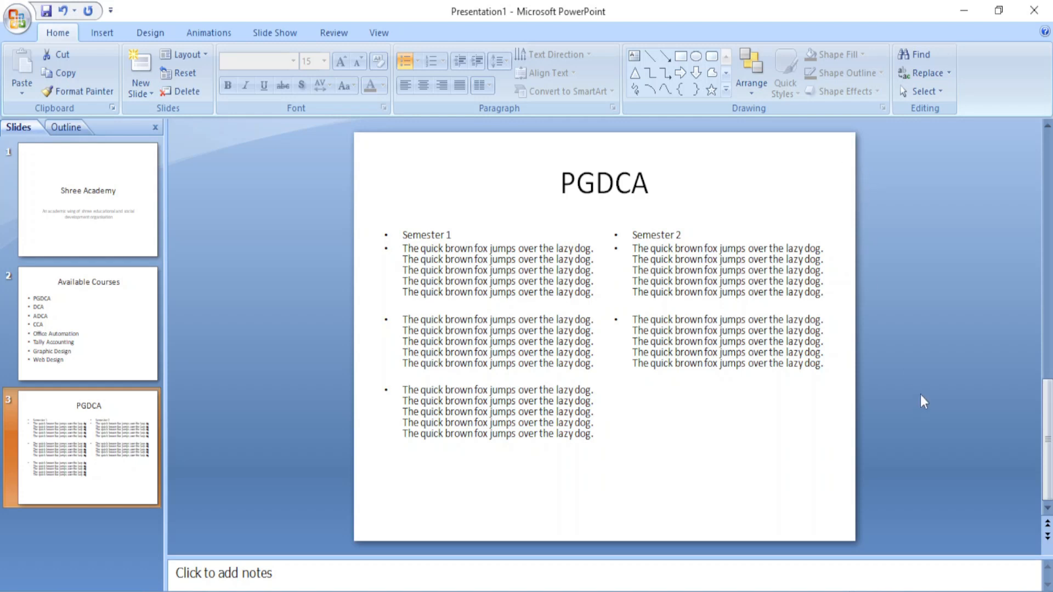
Add a copy of the PGDCA slide at the end of the presentation and shorten its title to "DCA"
right_click(65, 186)
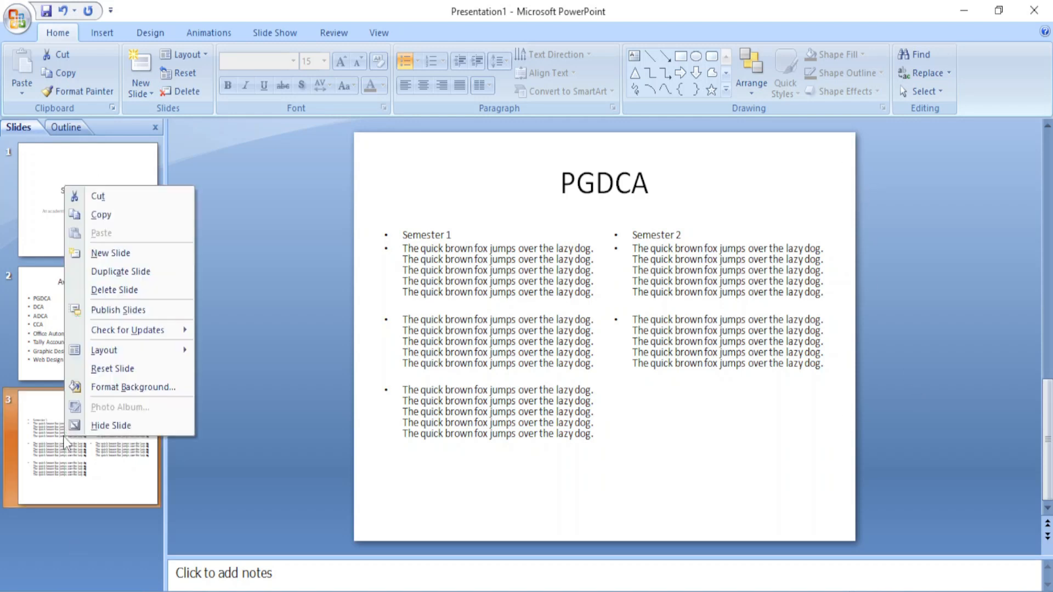
left_click(136, 215)
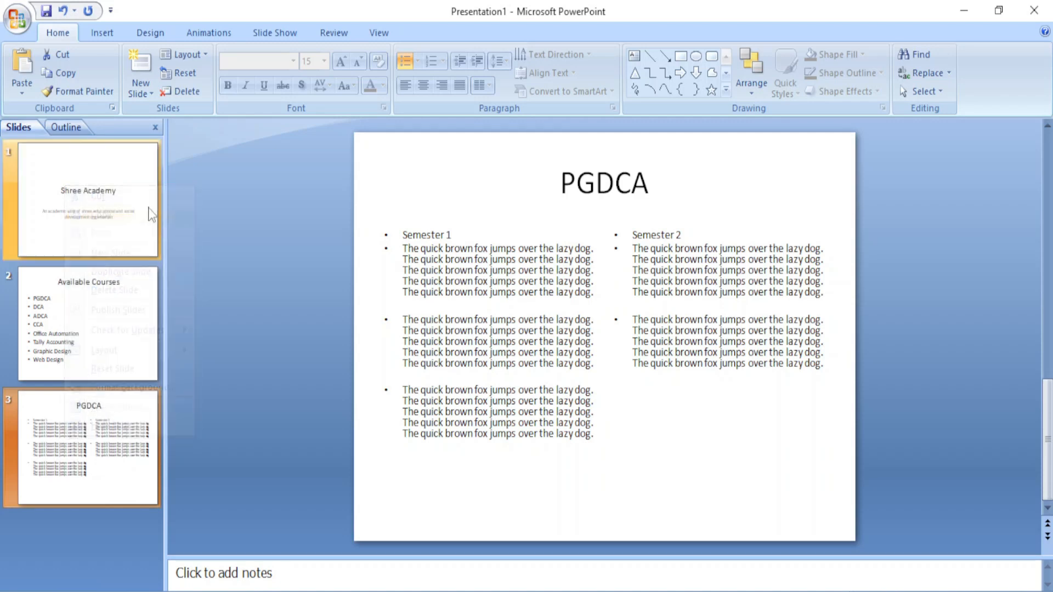
left_click(90, 517)
right_click(87, 525)
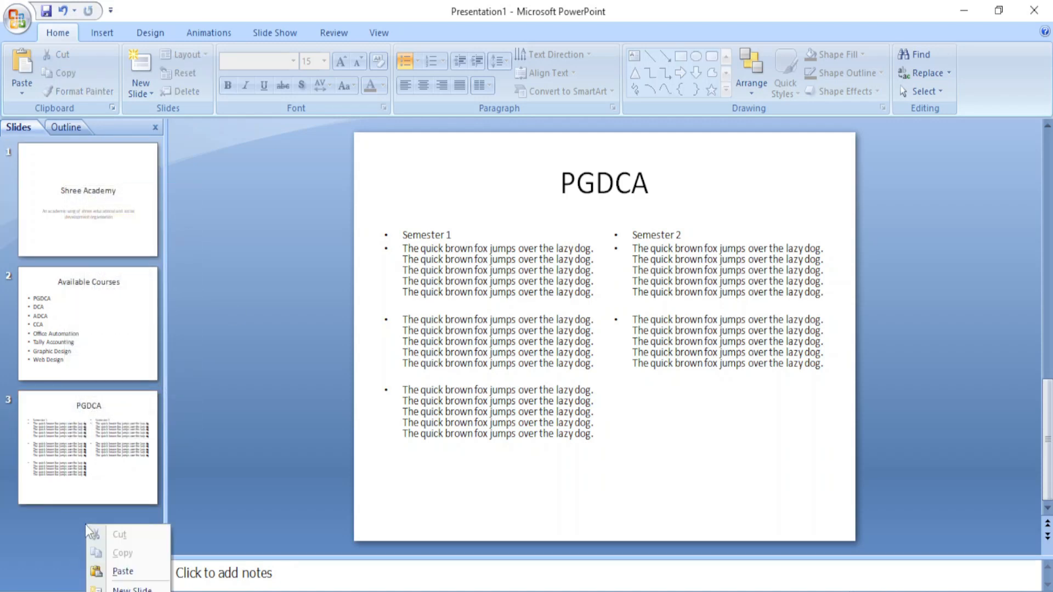
left_click(122, 571)
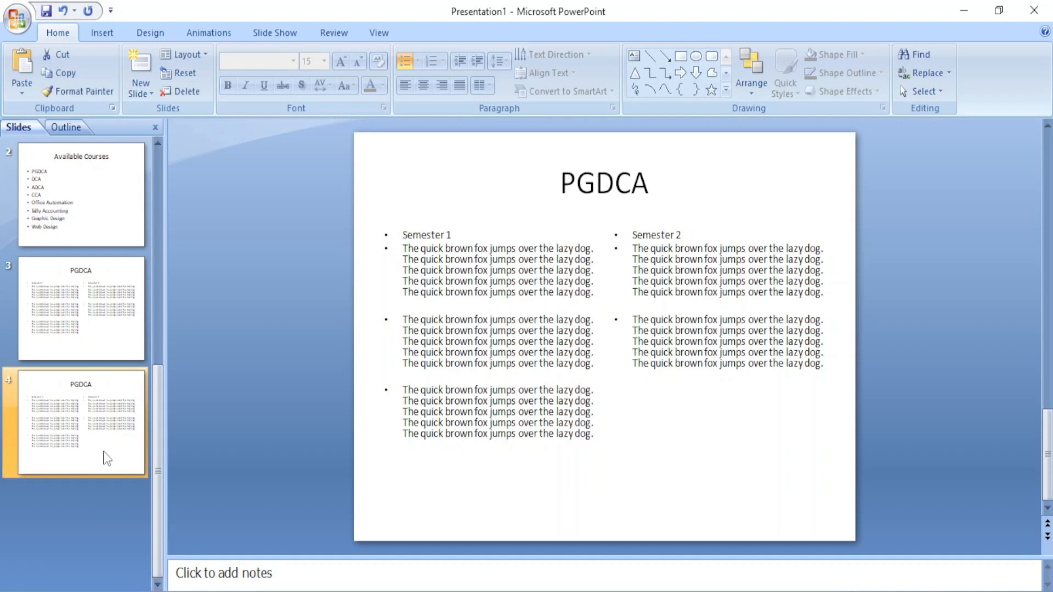
left_click_drag(605, 189, 560, 194)
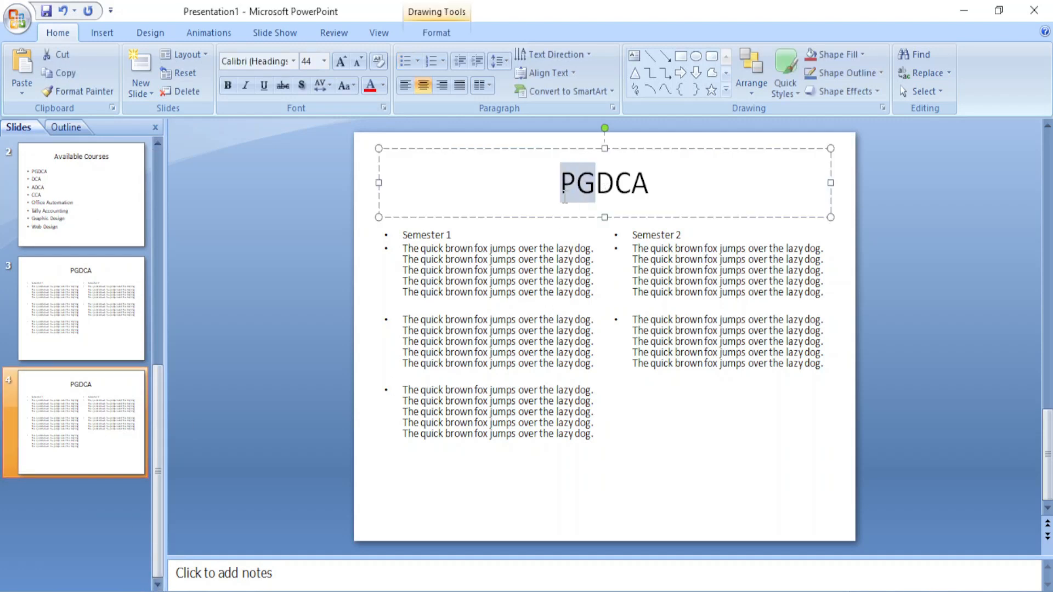
key("Delete")
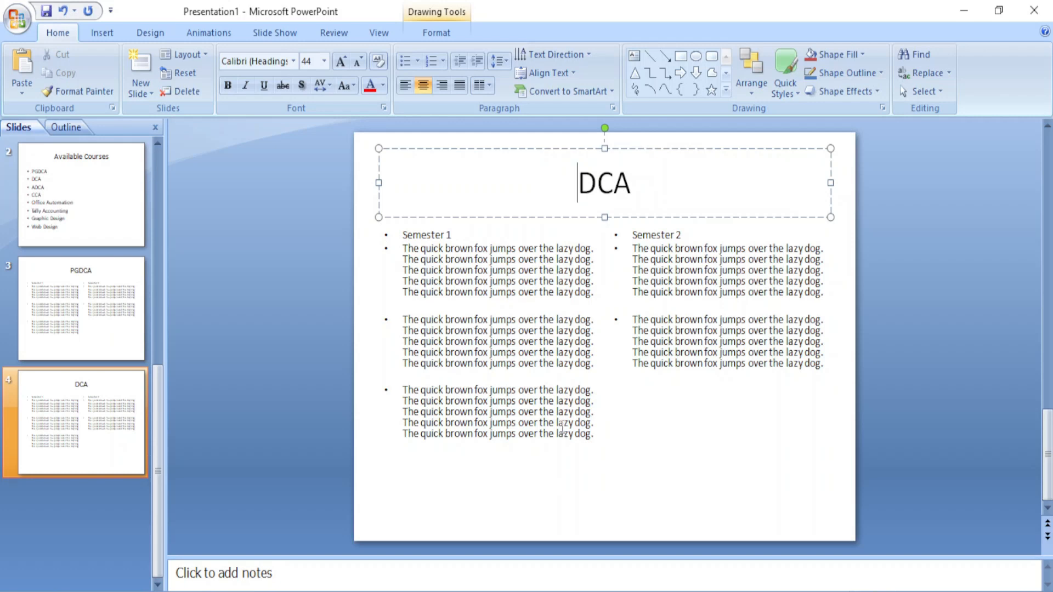
Colour the second sample paragraph under Semester 1 and the first one under Semester 2 red on the DCA slide
double_click(546, 352)
triple_click(546, 352)
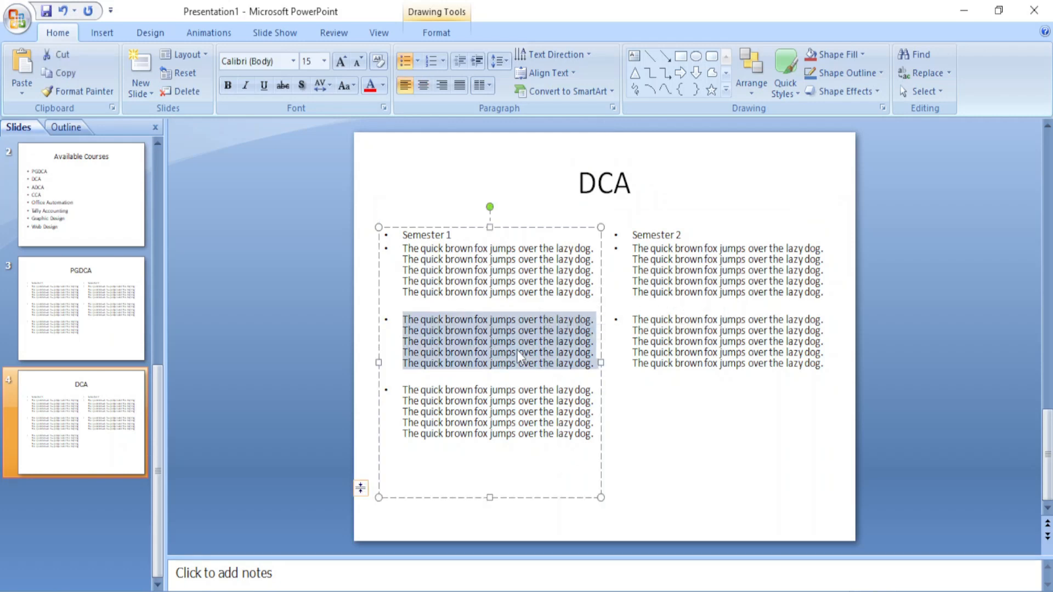
left_click(377, 82)
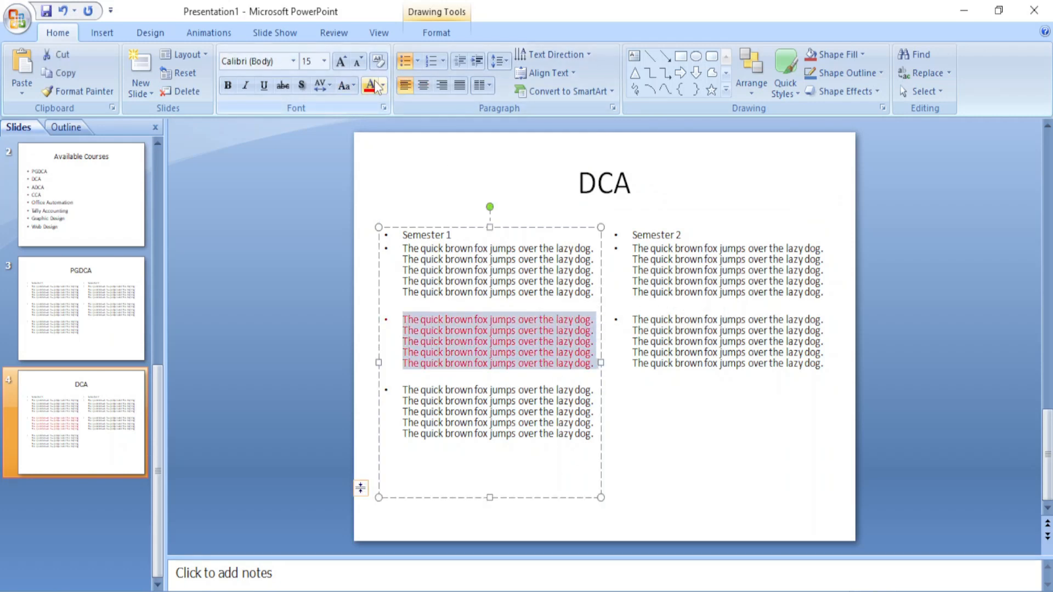
triple_click(743, 268)
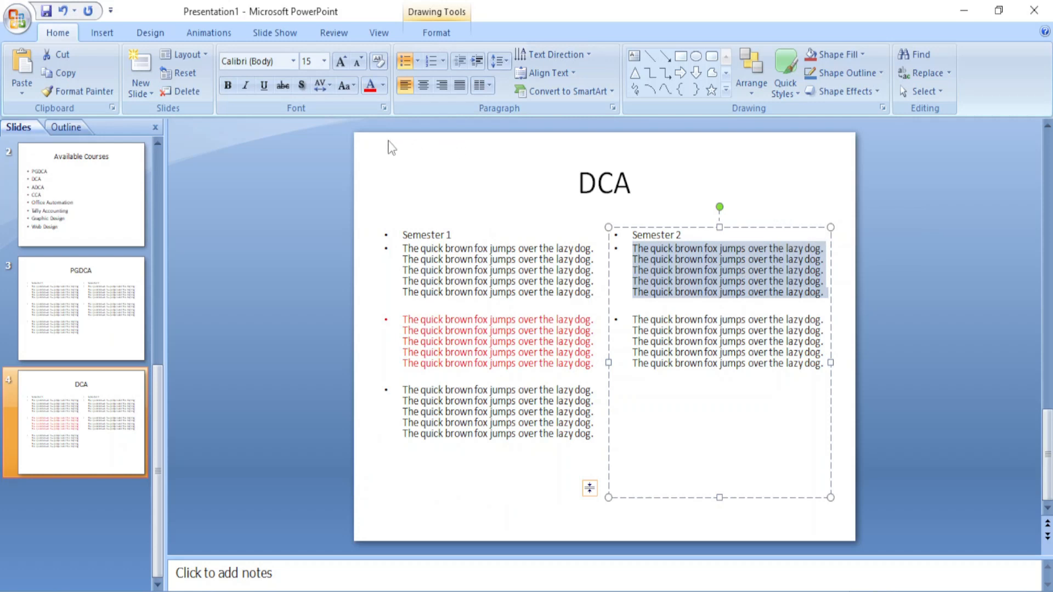
left_click(370, 85)
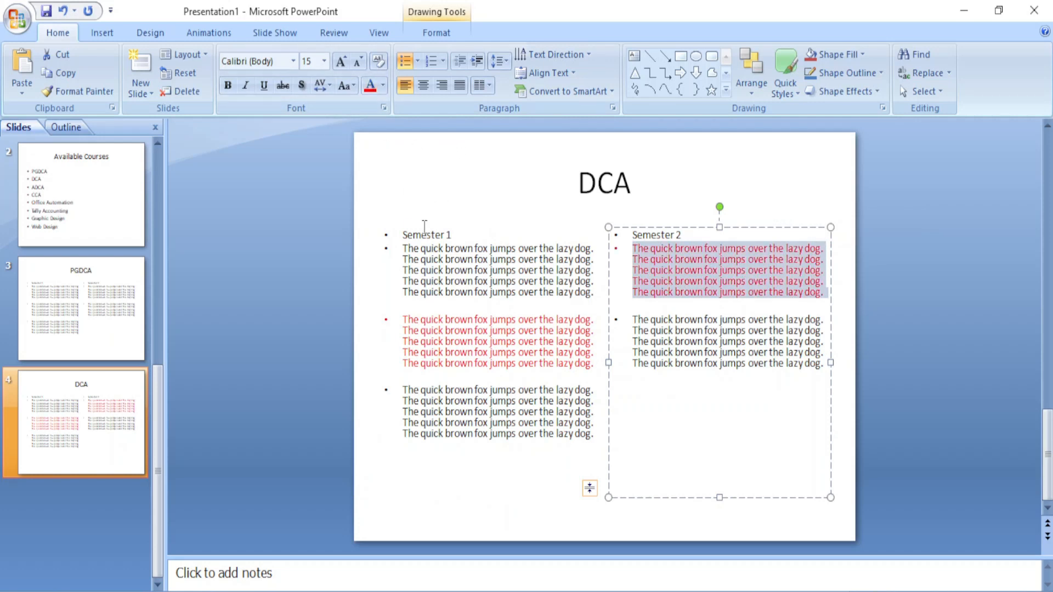
double_click(428, 233)
left_click(475, 342)
left_click(641, 378)
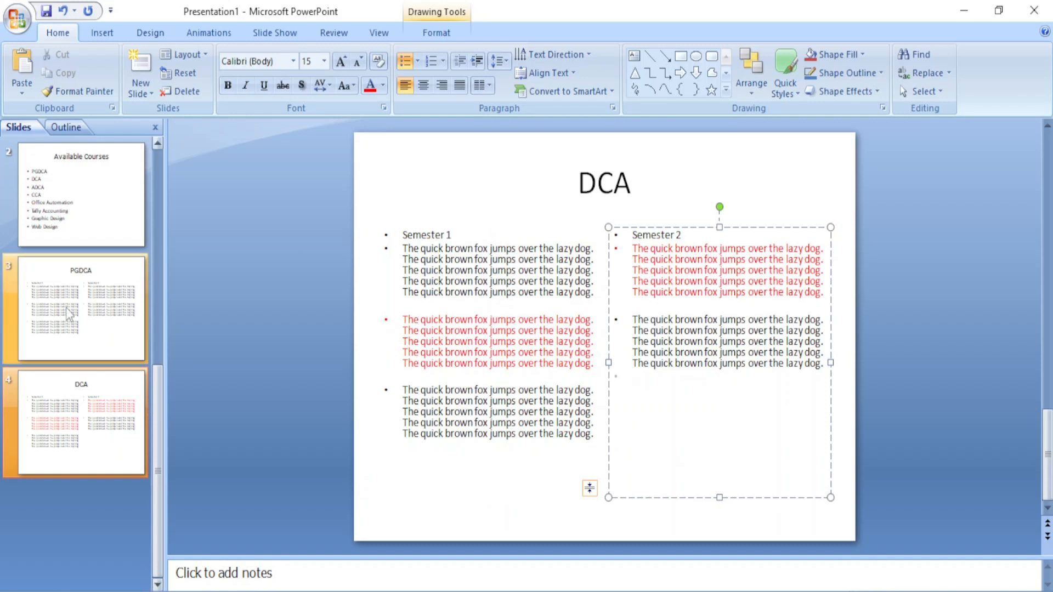
Add a copy of the PGDCA slide after the DCA slide and change its title to "ADCA"
left_click(77, 324)
right_click(113, 289)
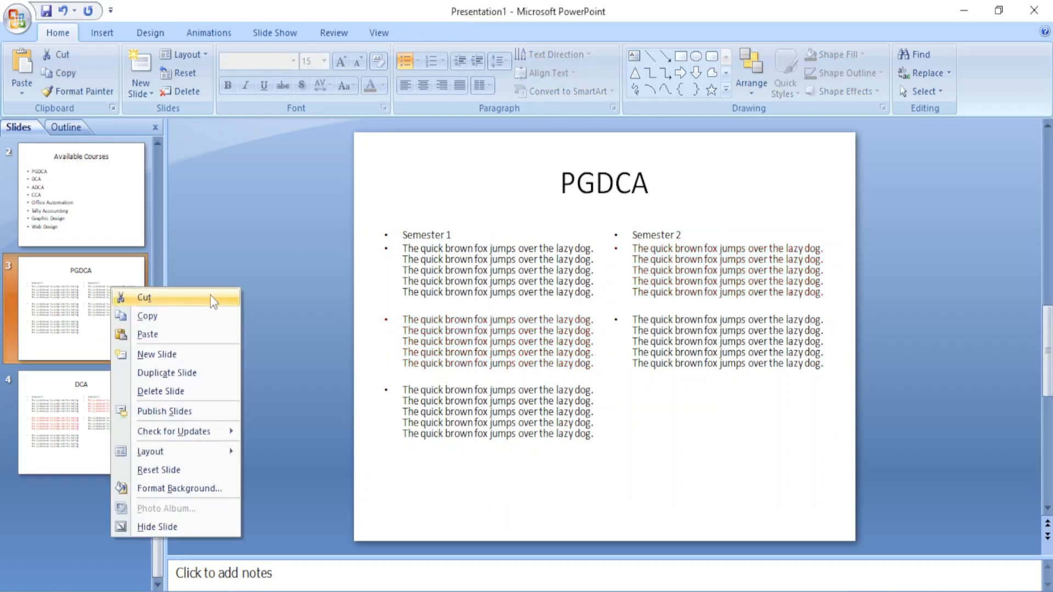
left_click(168, 317)
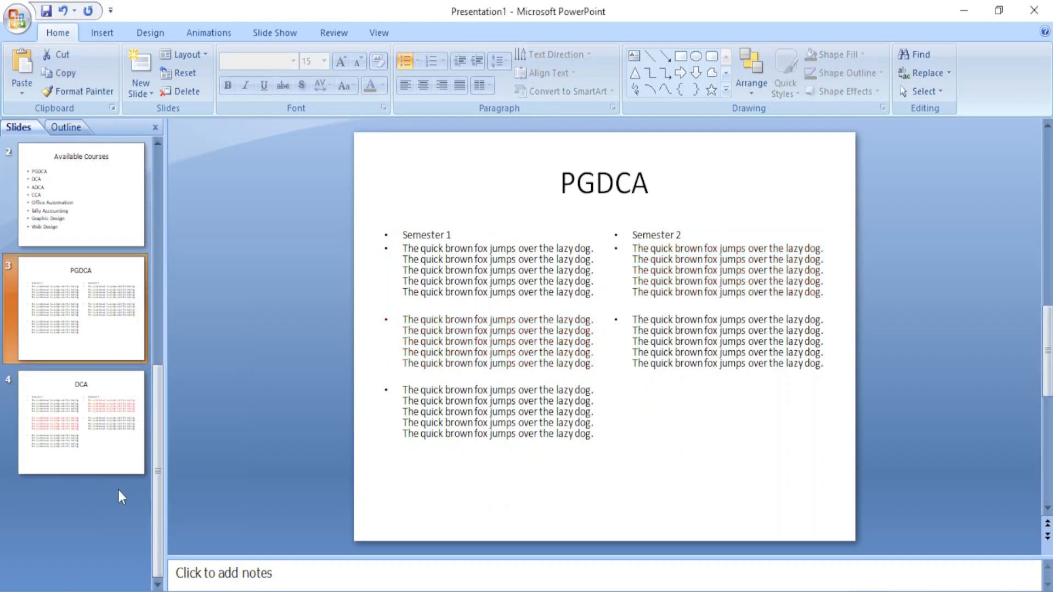
left_click(118, 488)
right_click(108, 485)
left_click(160, 532)
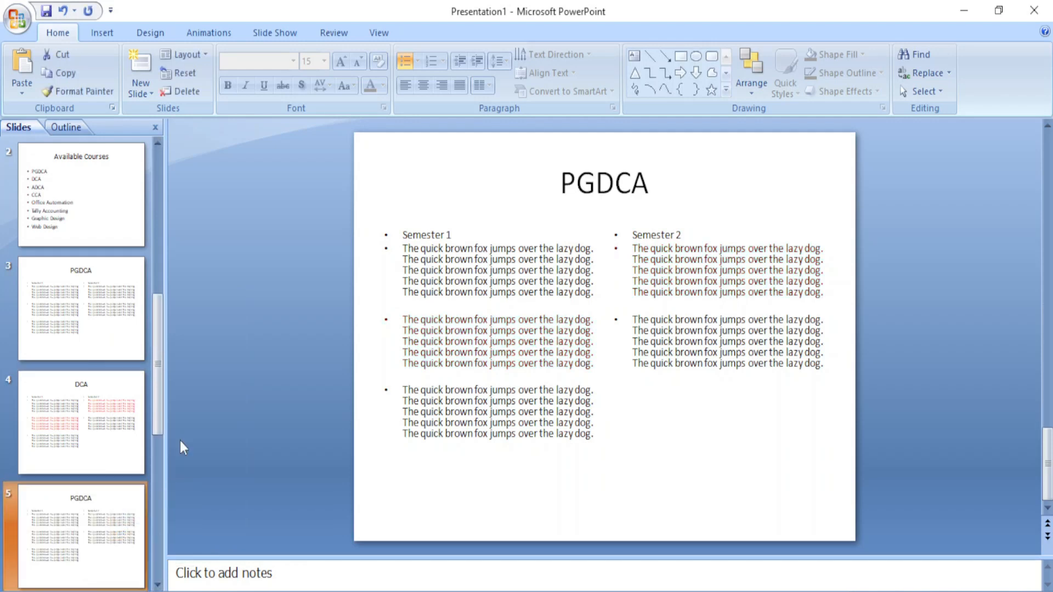
left_click(580, 187)
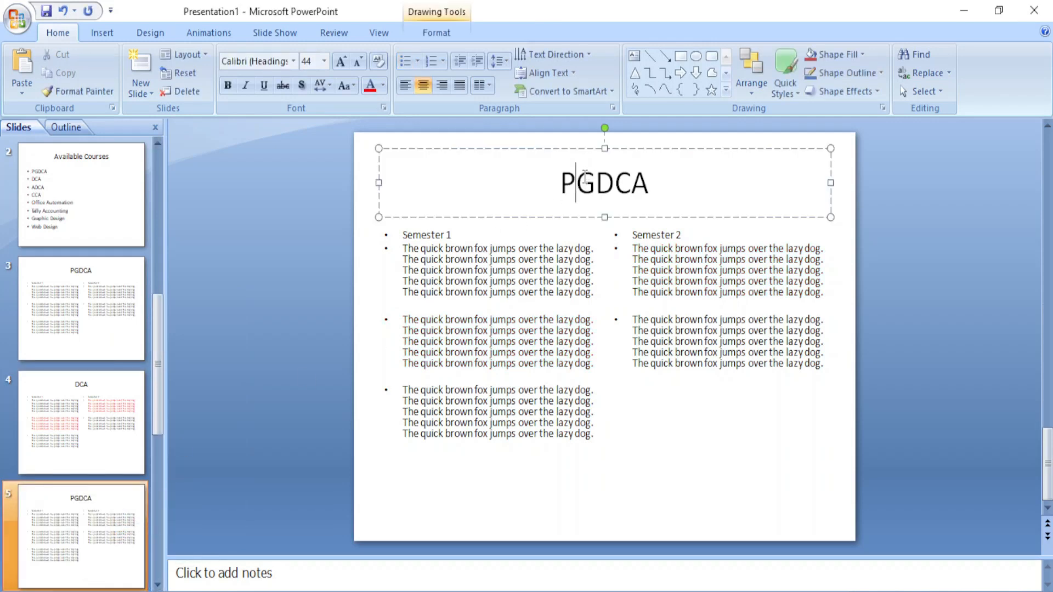
left_click_drag(589, 184, 514, 183)
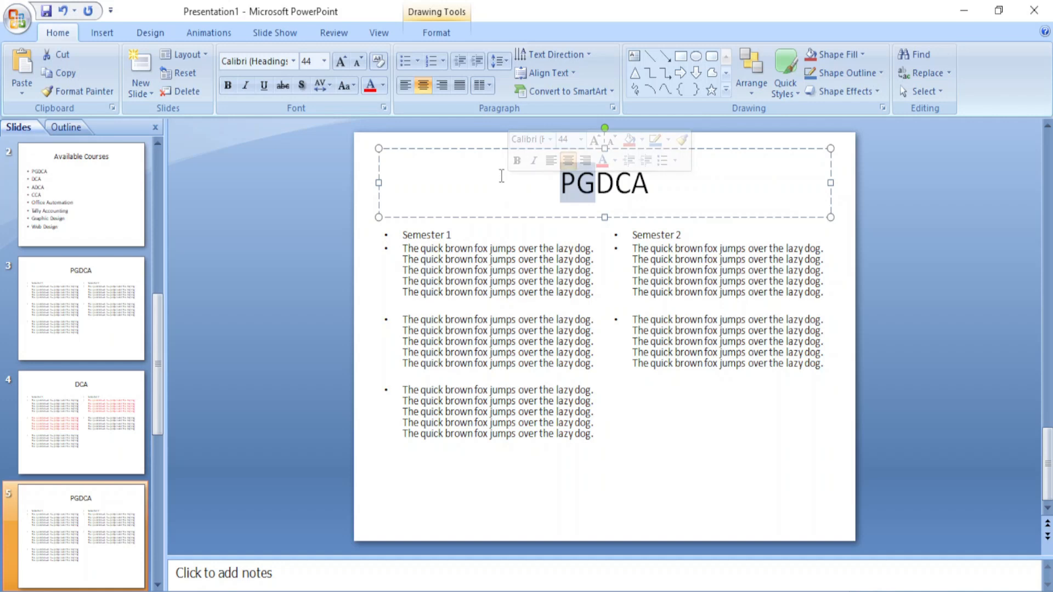
type("A")
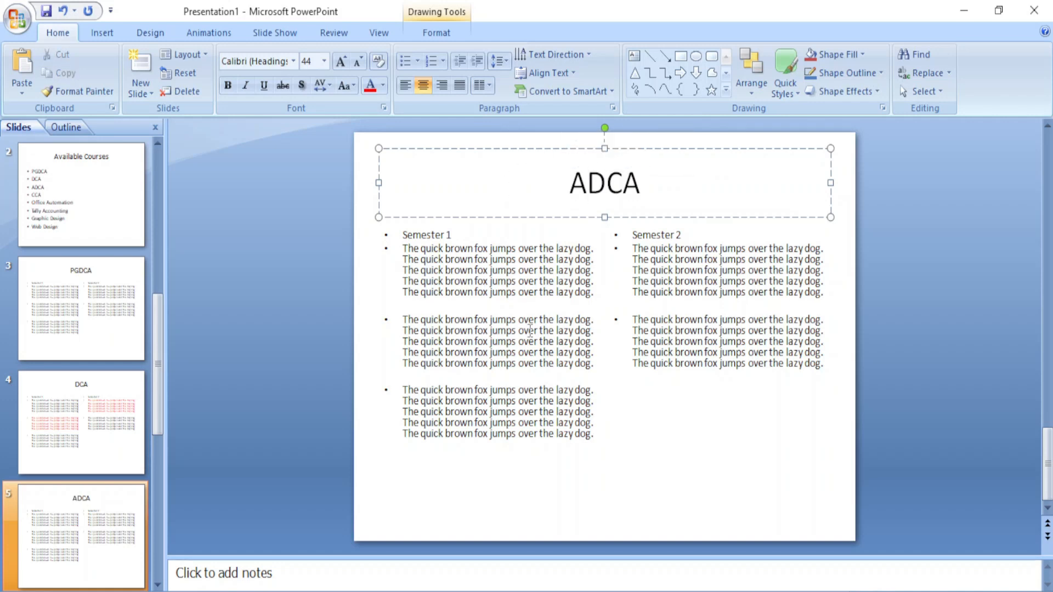
Split the second and last sample paragraphs under Semester 1 after their second lines, with a blank line between the resulting bullets
left_click(405, 342)
key("Return")
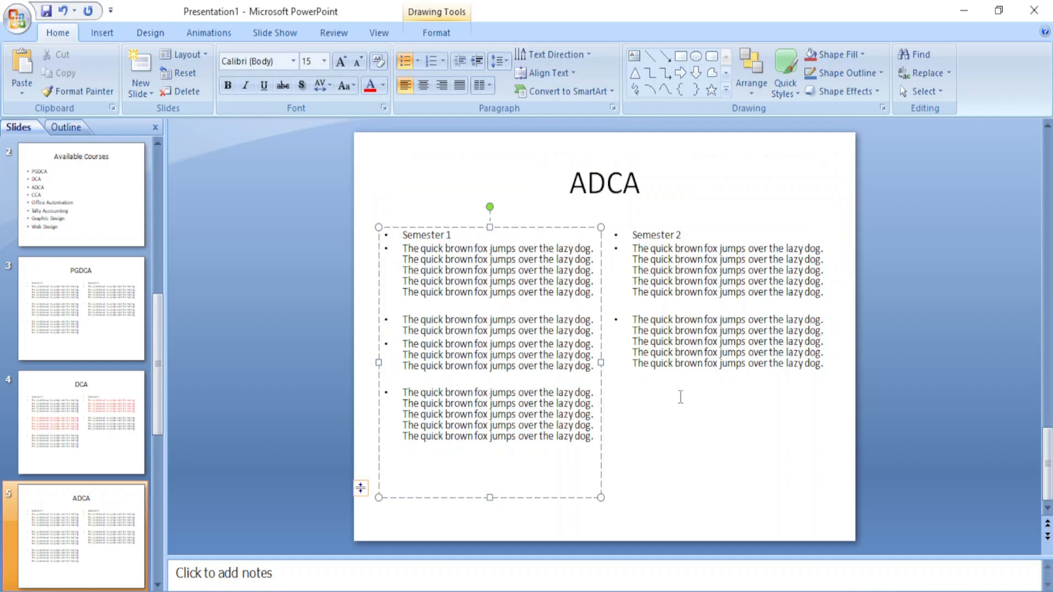
key("Return")
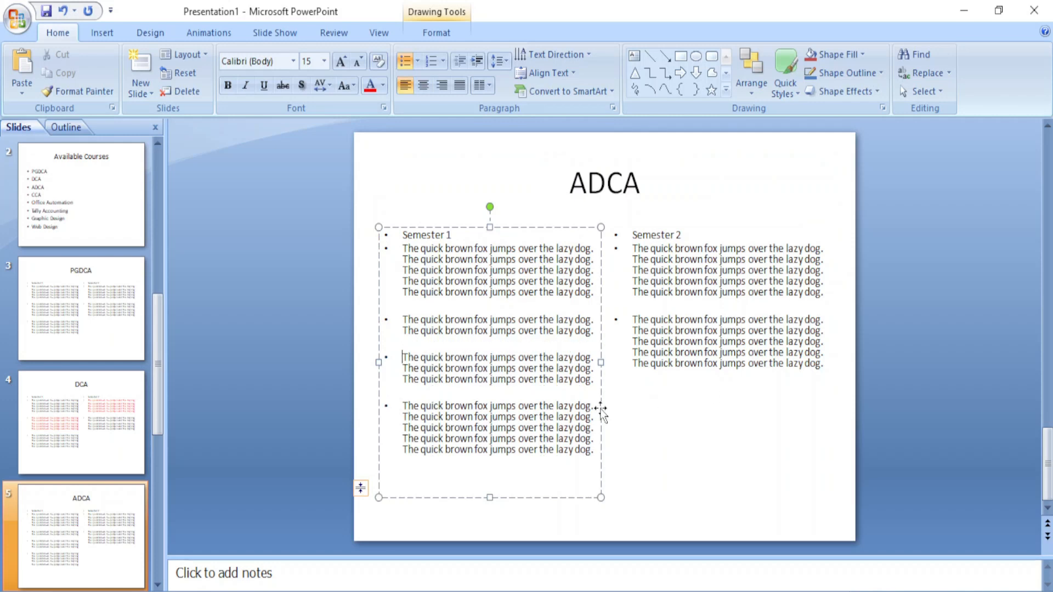
left_click(405, 431)
key("Return")
key("Return")
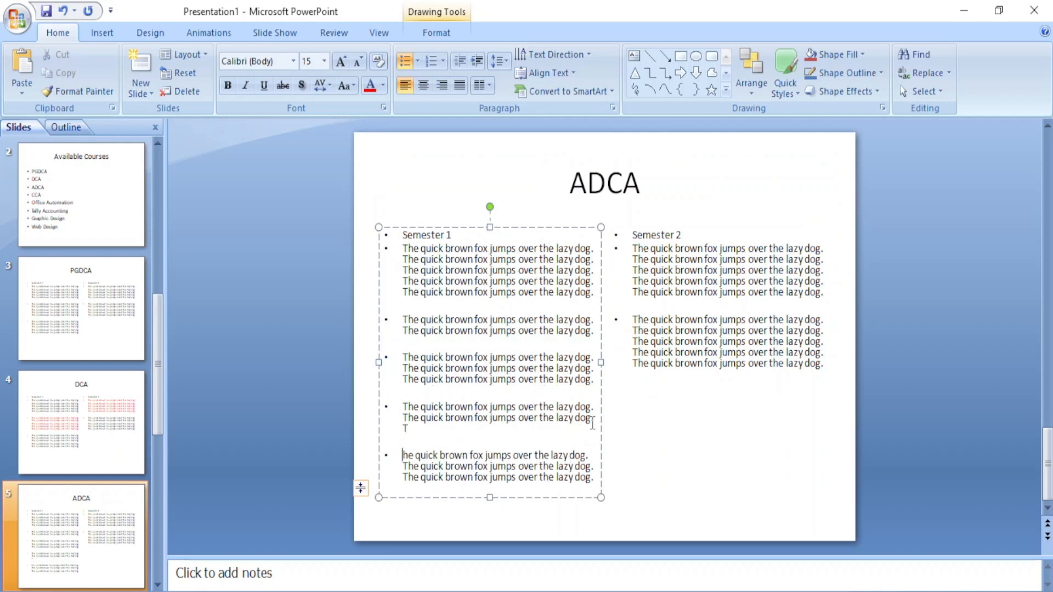
key("BackSpace")
key("BackSpace")
key("BackSpace")
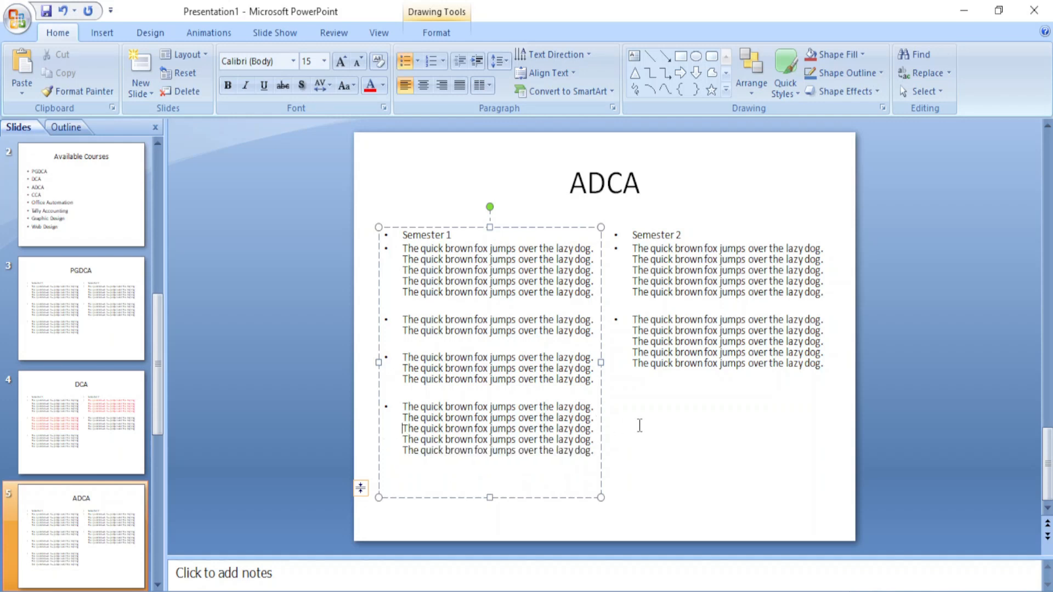
key("Left")
key("Return")
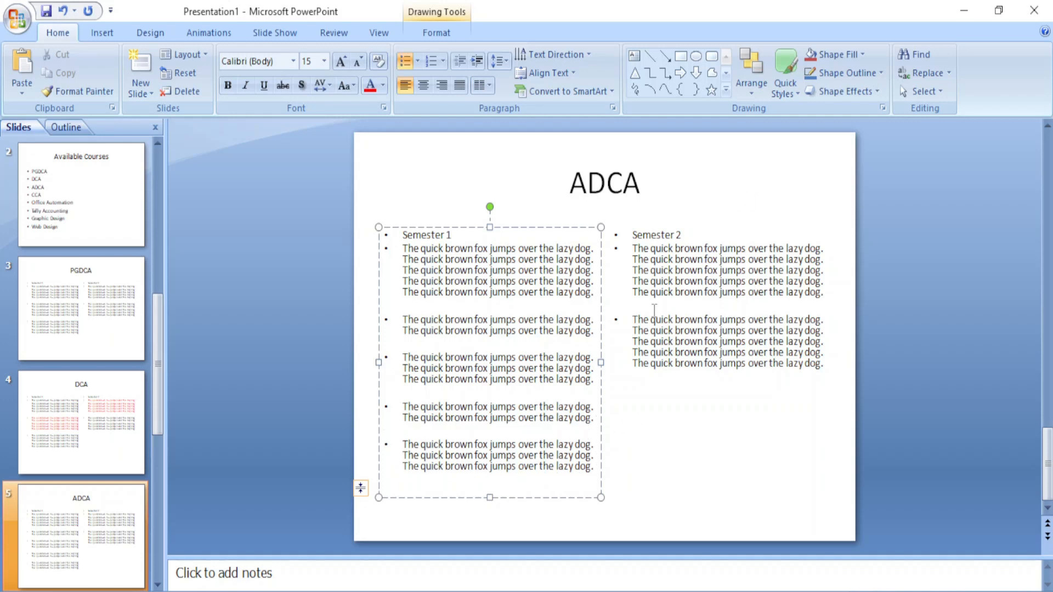
Split both sample paragraphs under Semester 2 on the ADCA slide into separate bullets after their second lines
left_click(635, 345)
key("Return")
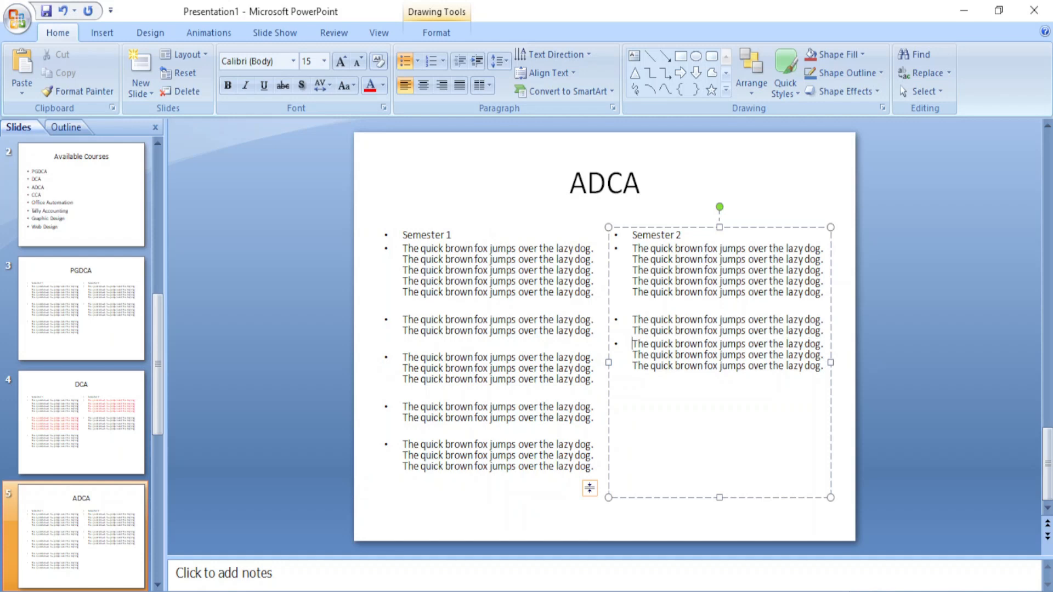
left_click(636, 270)
key("Return")
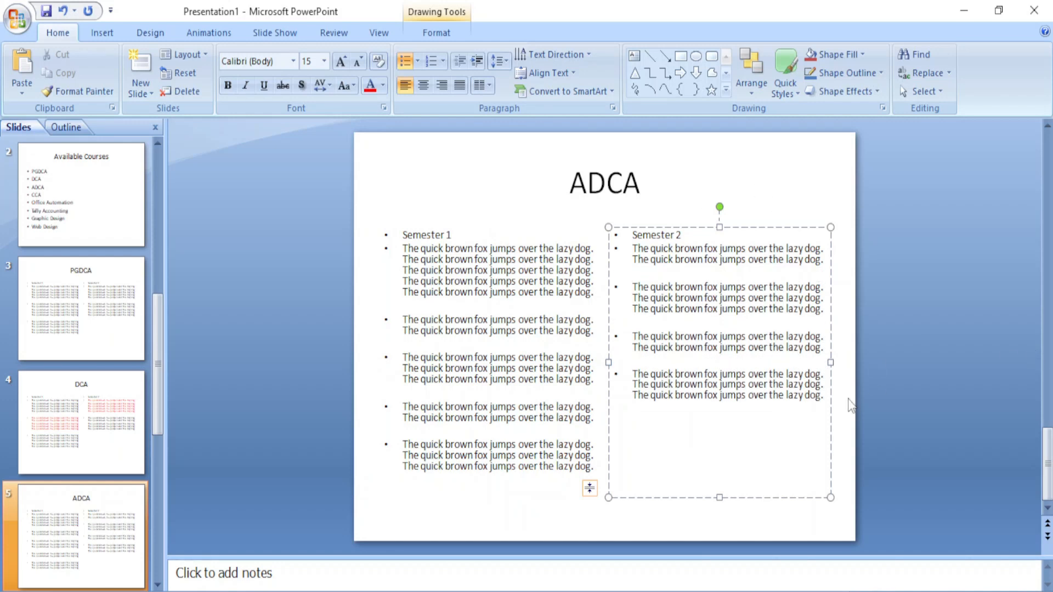
Split the first sample paragraph under Semester 1 into two bullets after its second line
left_click(406, 269)
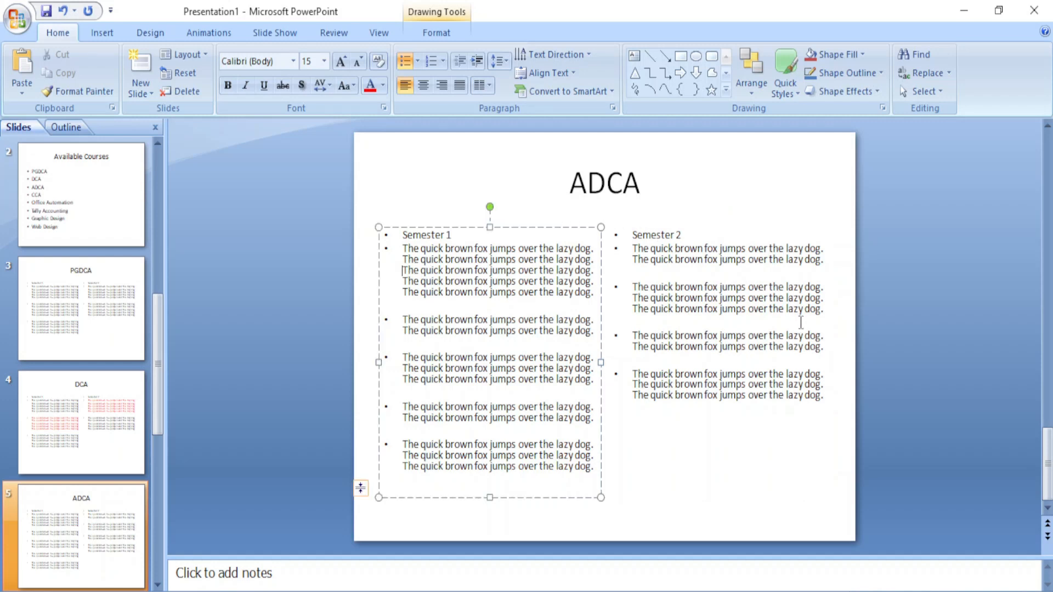
key("Return")
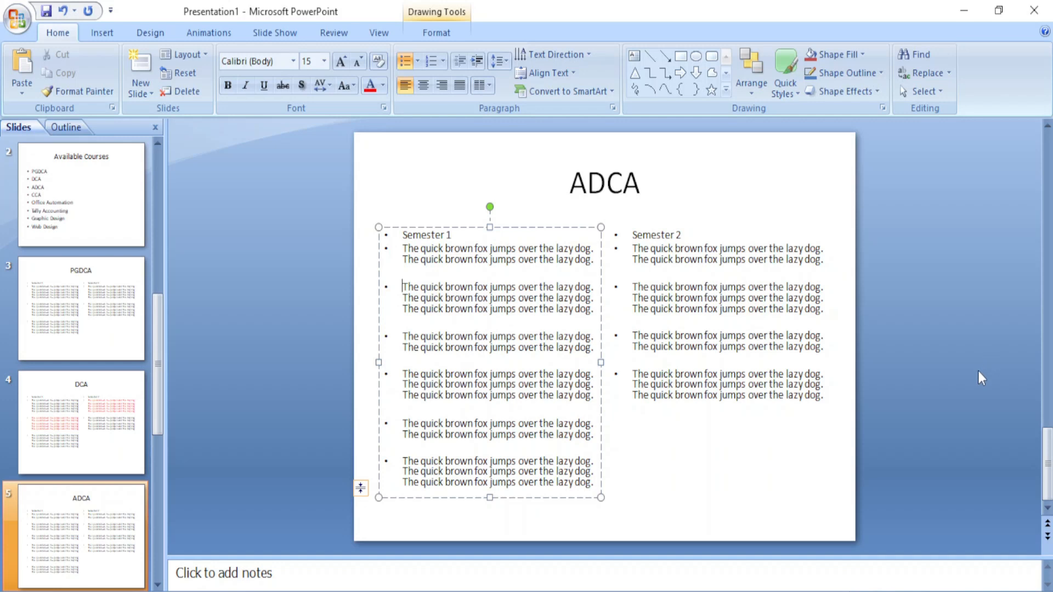
left_click(814, 443)
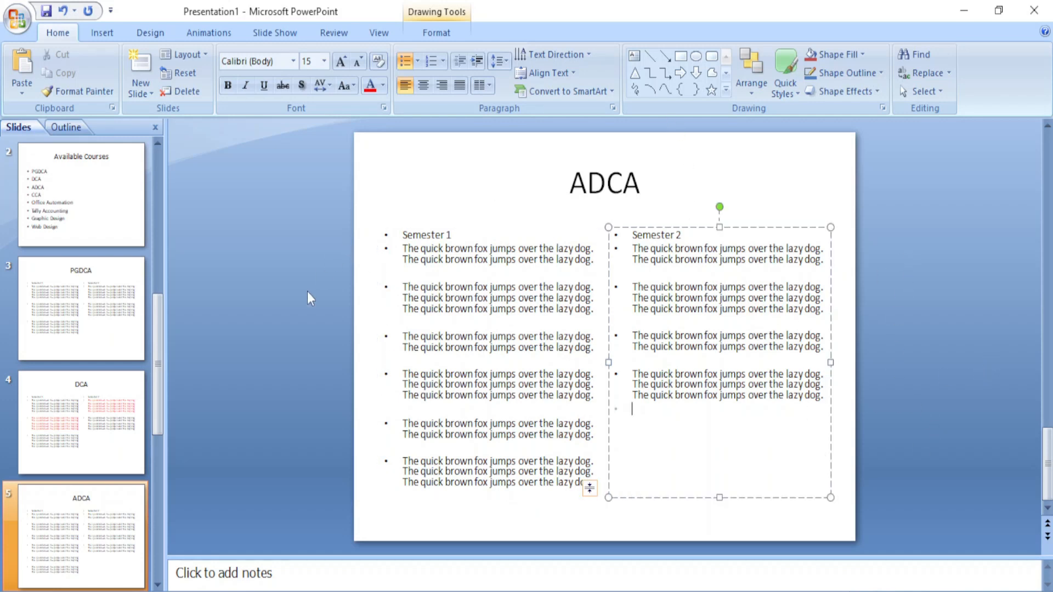
Add a copy of the ADCA slide at the end of the presentation and change its title to "CCA"
right_click(85, 515)
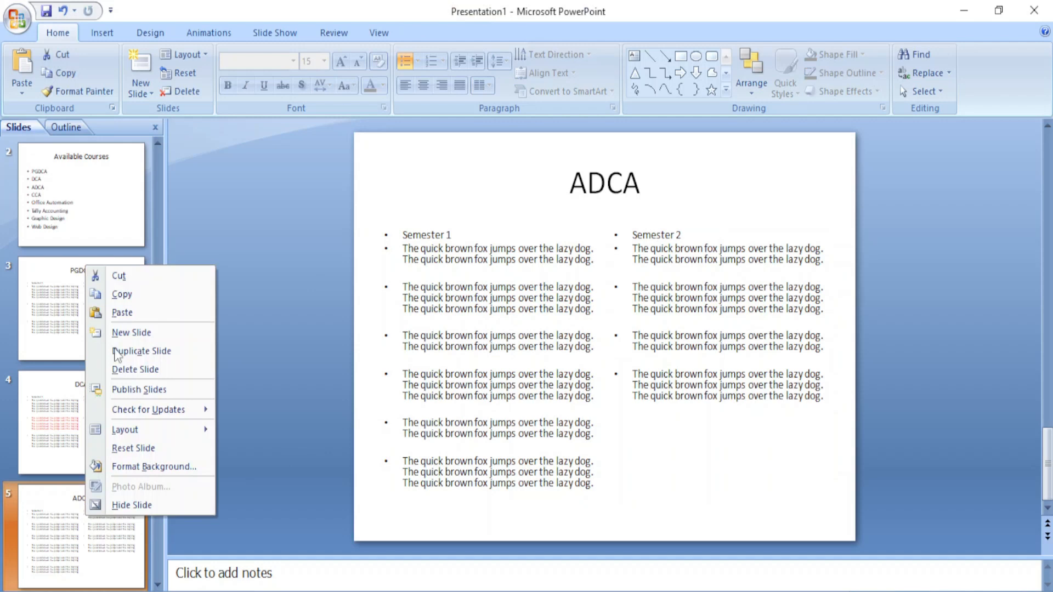
left_click(123, 294)
left_click(104, 499)
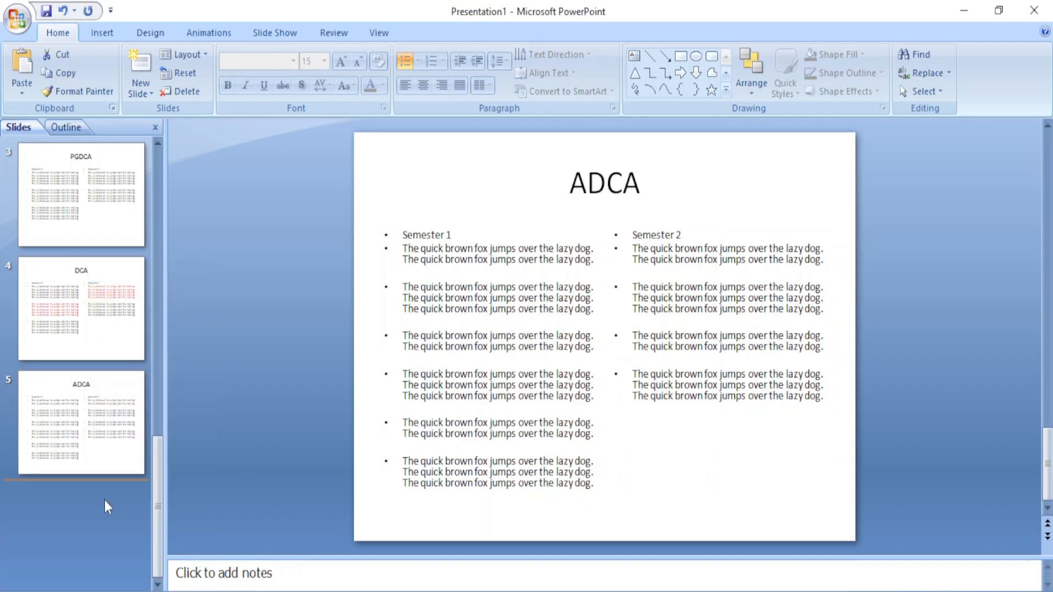
right_click(104, 501)
left_click(116, 546)
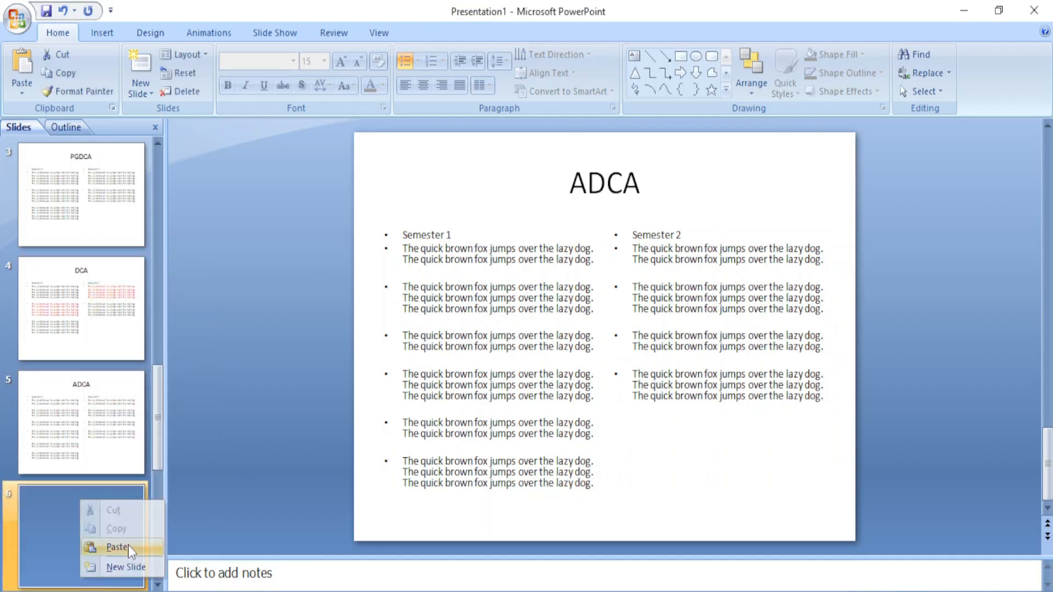
left_click_drag(613, 186, 477, 188)
type("C")
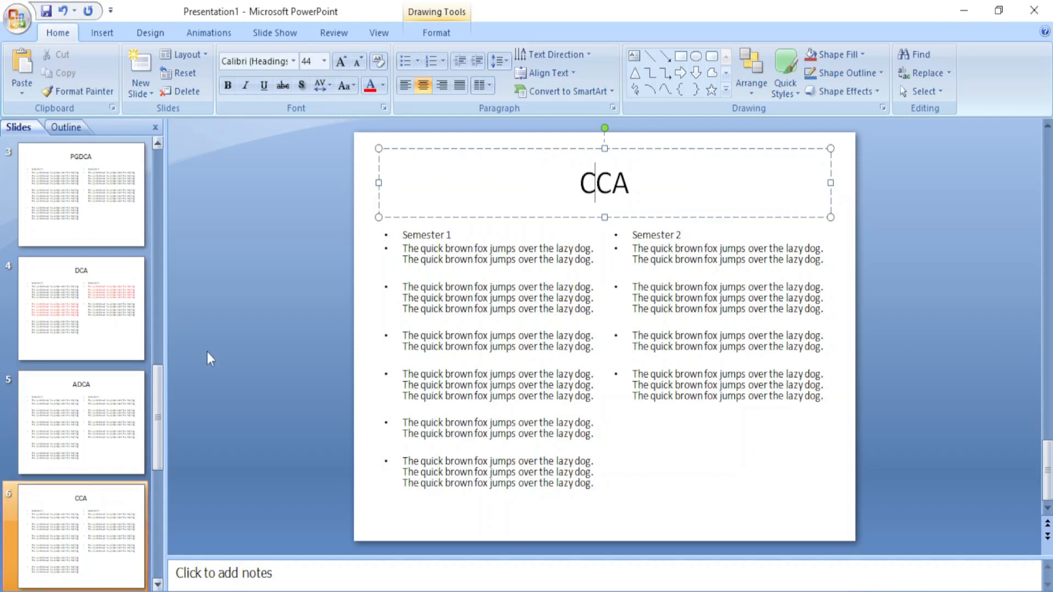
Copy the CCA slide and paste the copy at the end of the presentation
scroll(137, 519, "down", 2)
left_click(126, 520)
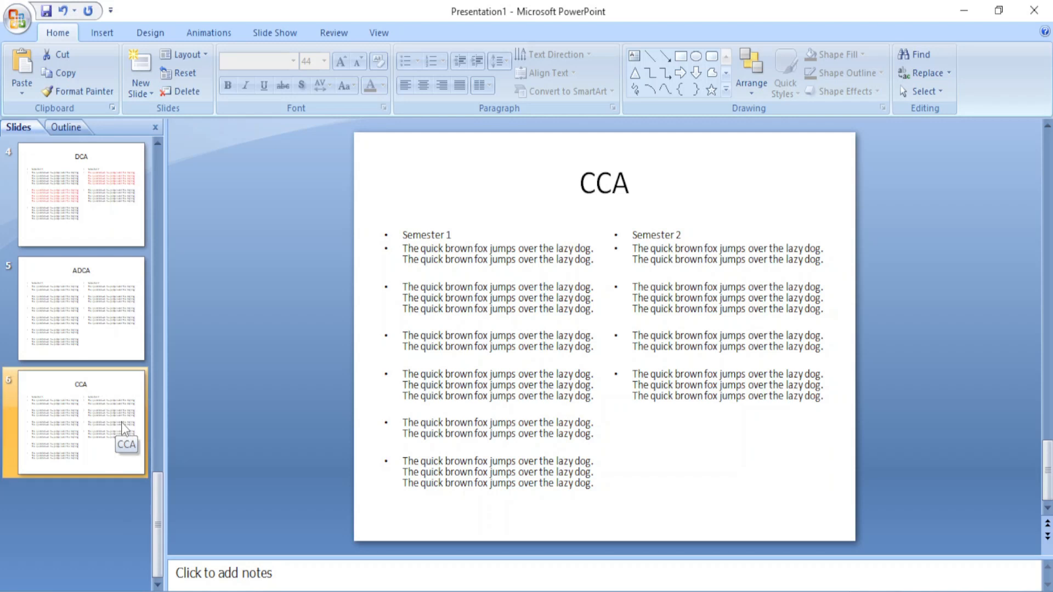
right_click(74, 398)
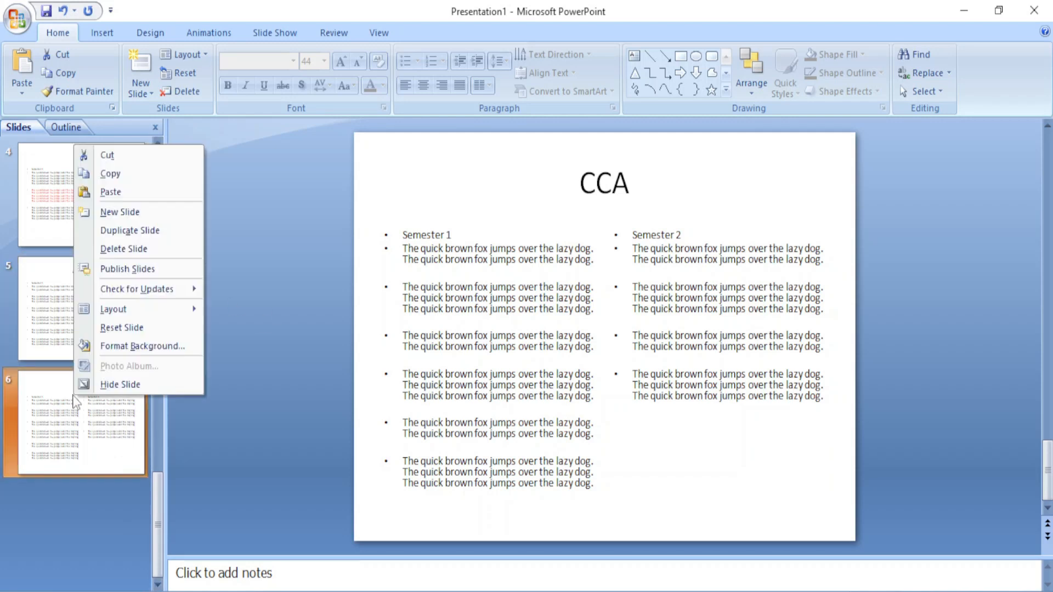
left_click(133, 173)
left_click(48, 499)
right_click(47, 499)
left_click(87, 543)
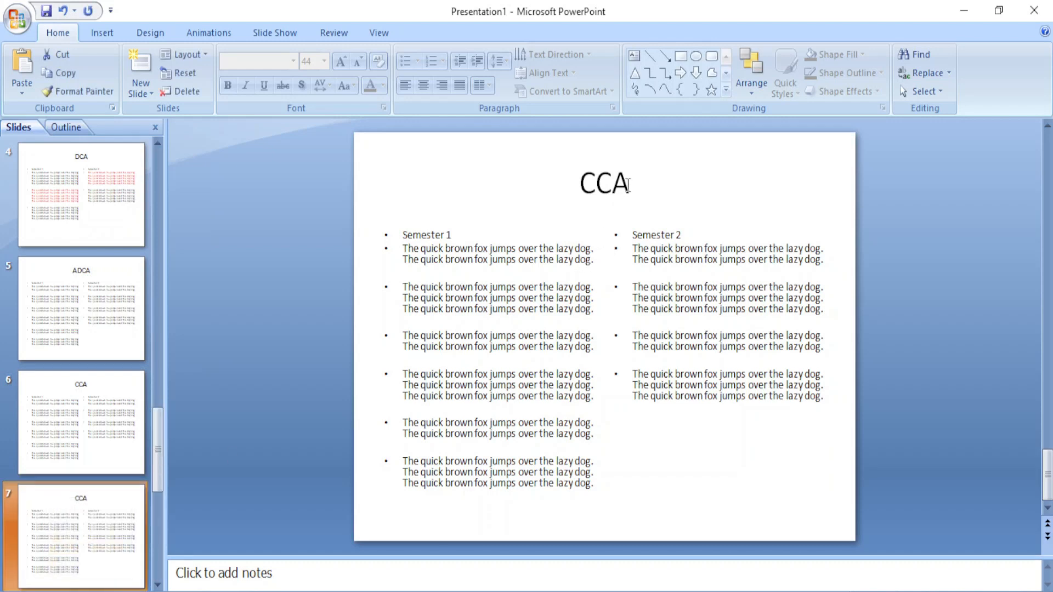
Change the title of the copied slide 7 to "Tally Accounting"
left_click_drag(629, 187, 564, 178)
type("T")
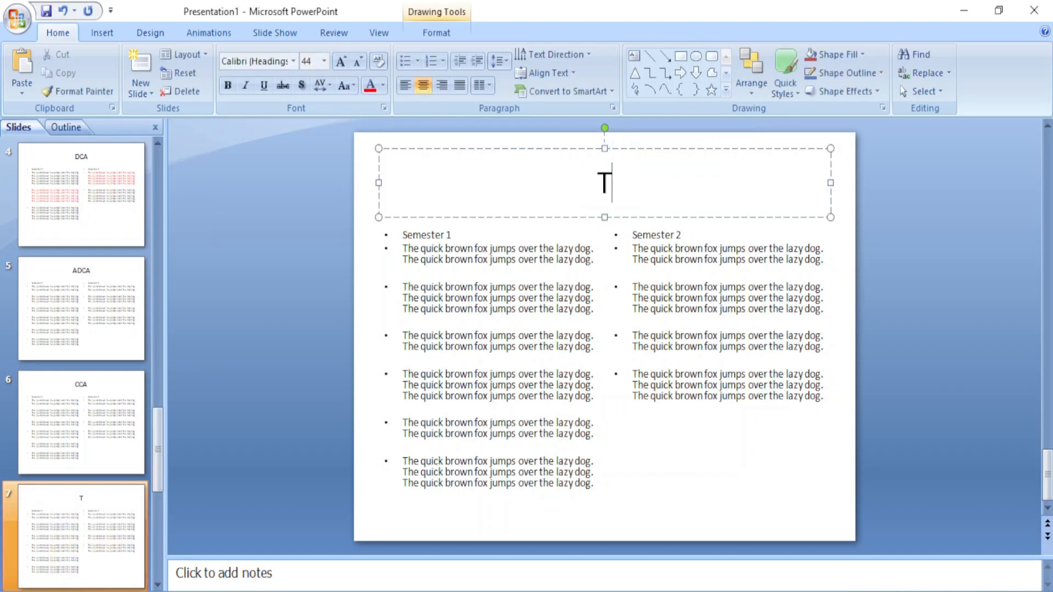
type("ally A")
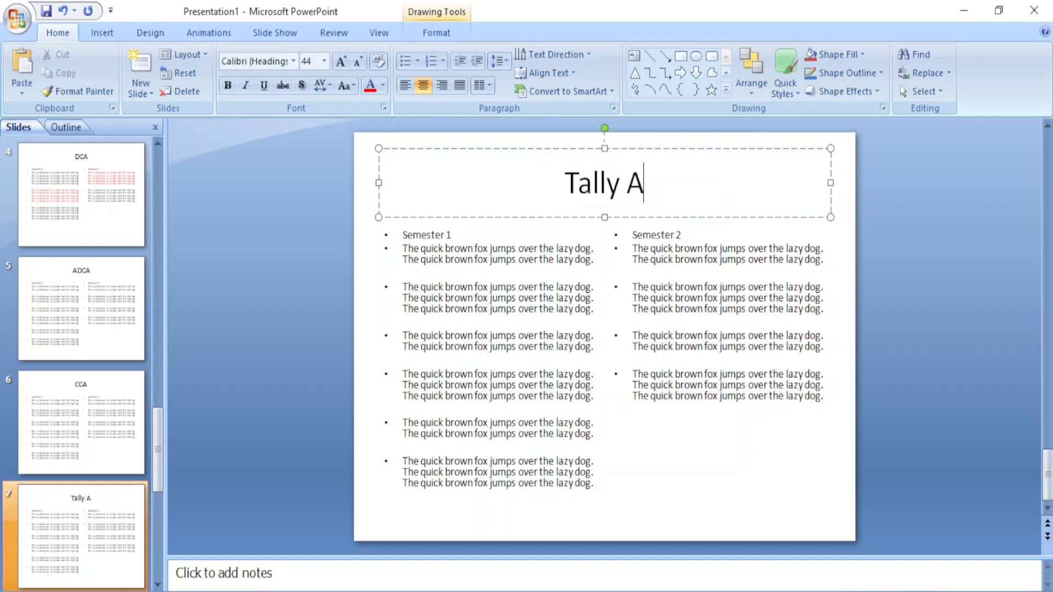
type("ccounting")
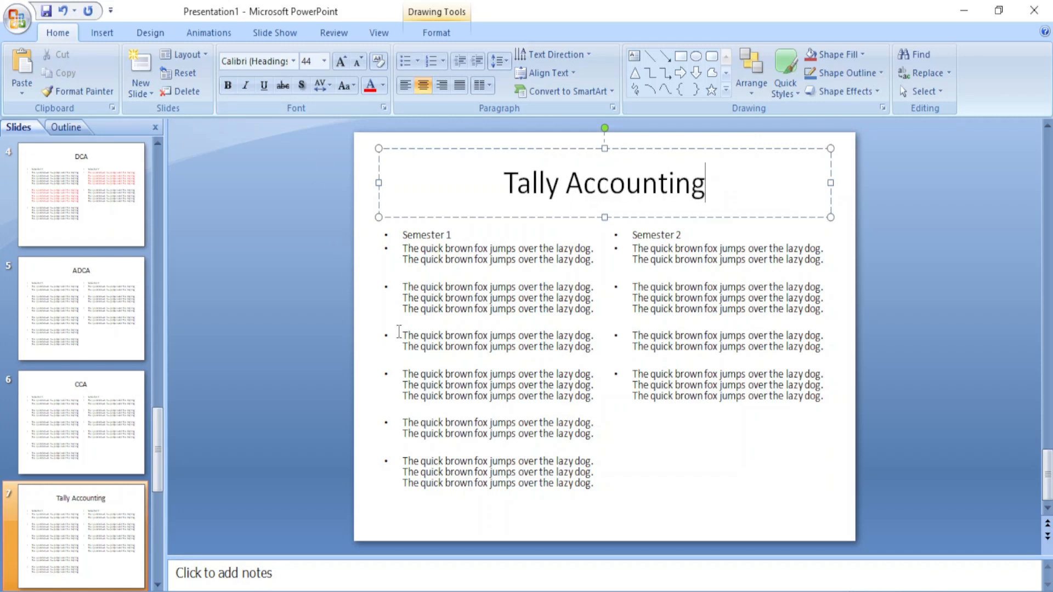
Delete the second to fourth sample paragraphs under Semester 1 and the second and third under Semester 2 on the Tally Accounting slide
left_click_drag(403, 287, 552, 411)
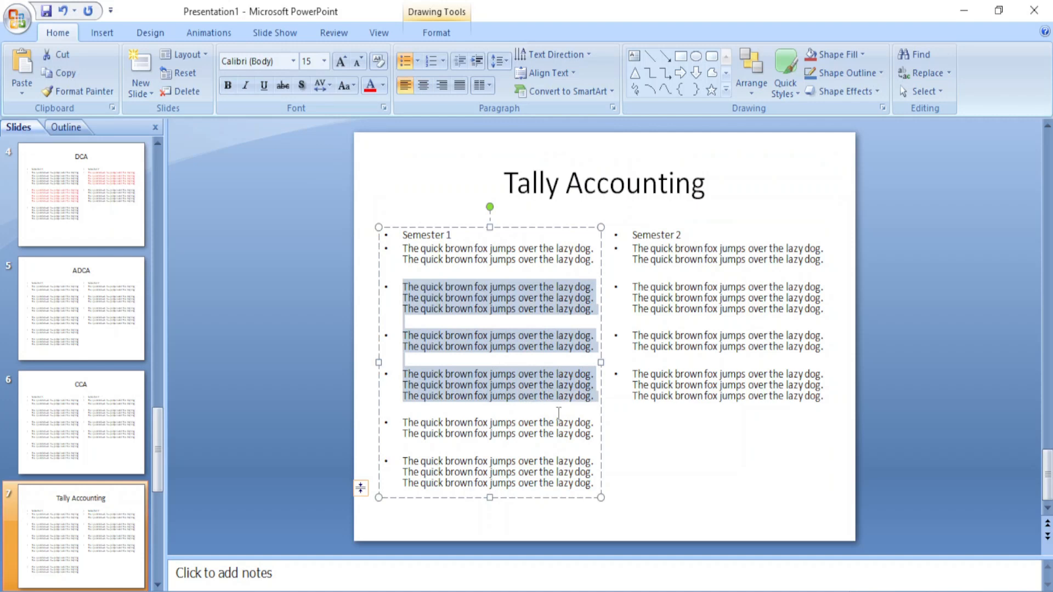
key("Delete")
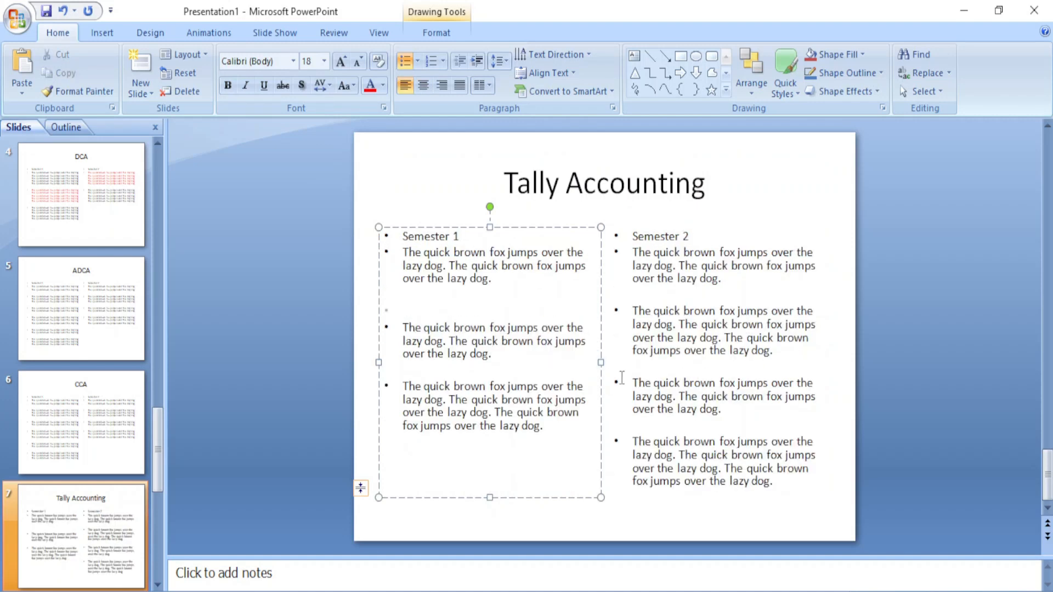
left_click_drag(625, 307, 724, 412)
key("Delete")
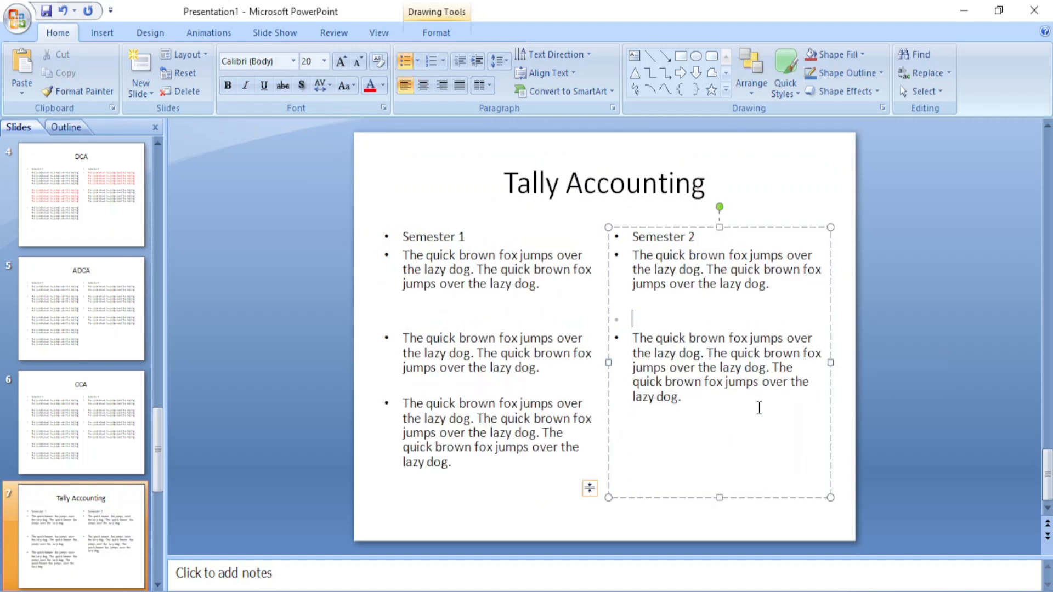
left_click(895, 425)
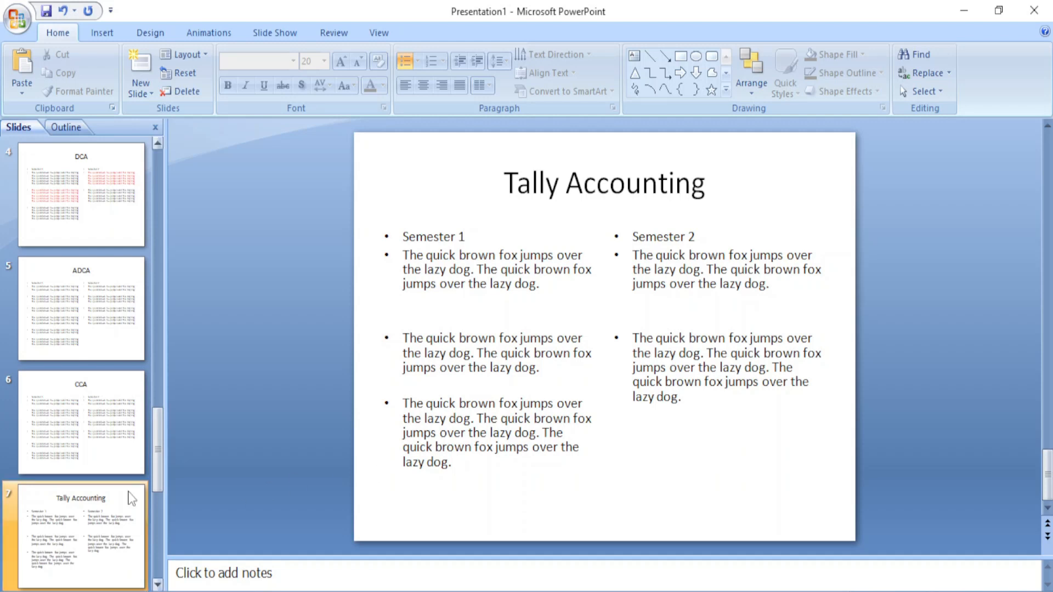
Copy the Tally Accounting slide and paste the copy at the end of the presentation
right_click(80, 509)
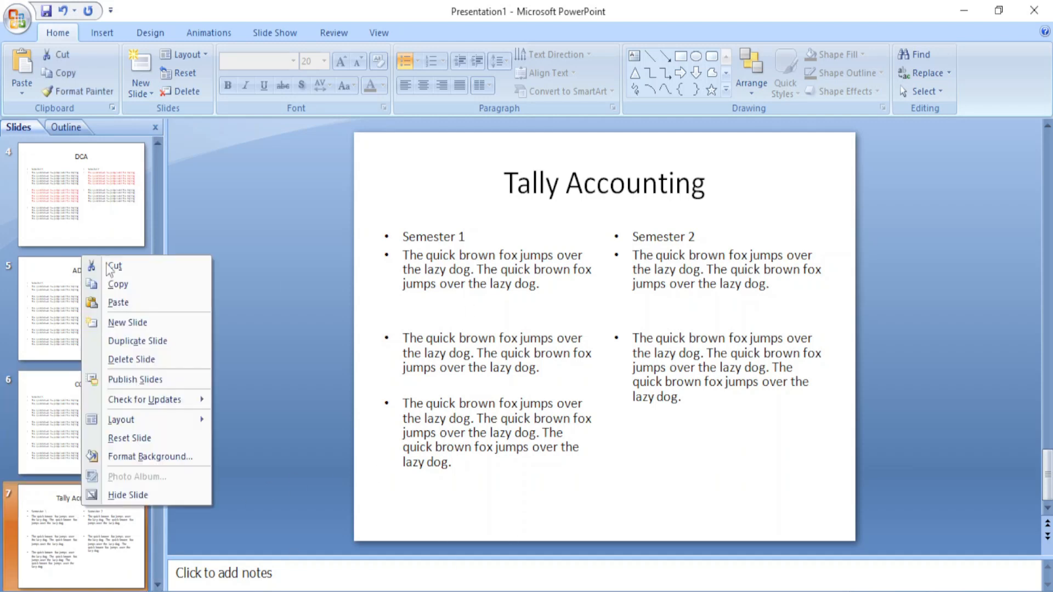
left_click(129, 282)
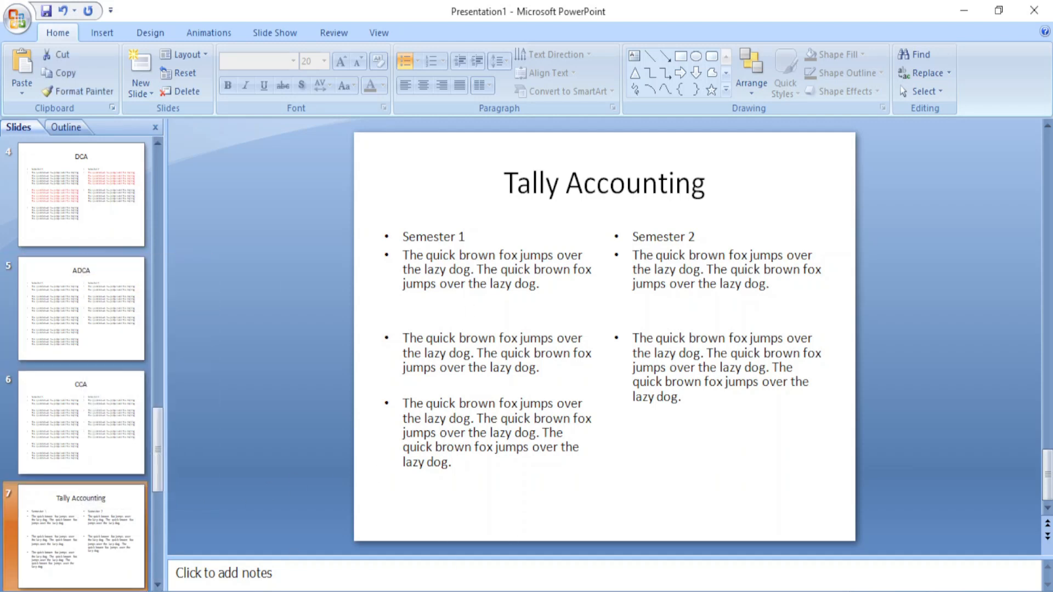
left_click(158, 502)
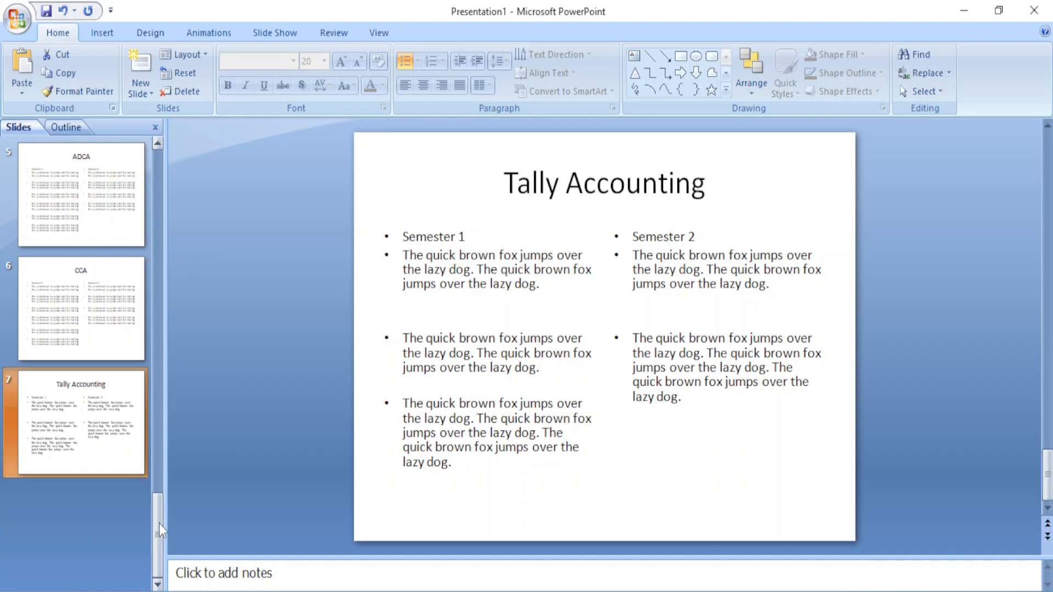
right_click(87, 508)
left_click(118, 556)
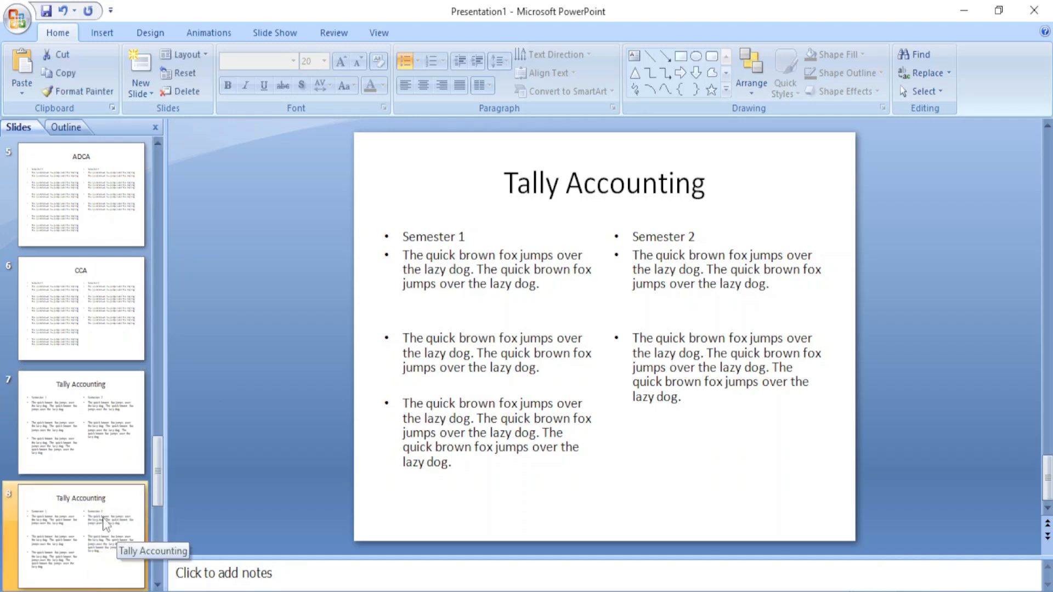
Change the title of slide 7 to "Office Automation"
triple_click(625, 186)
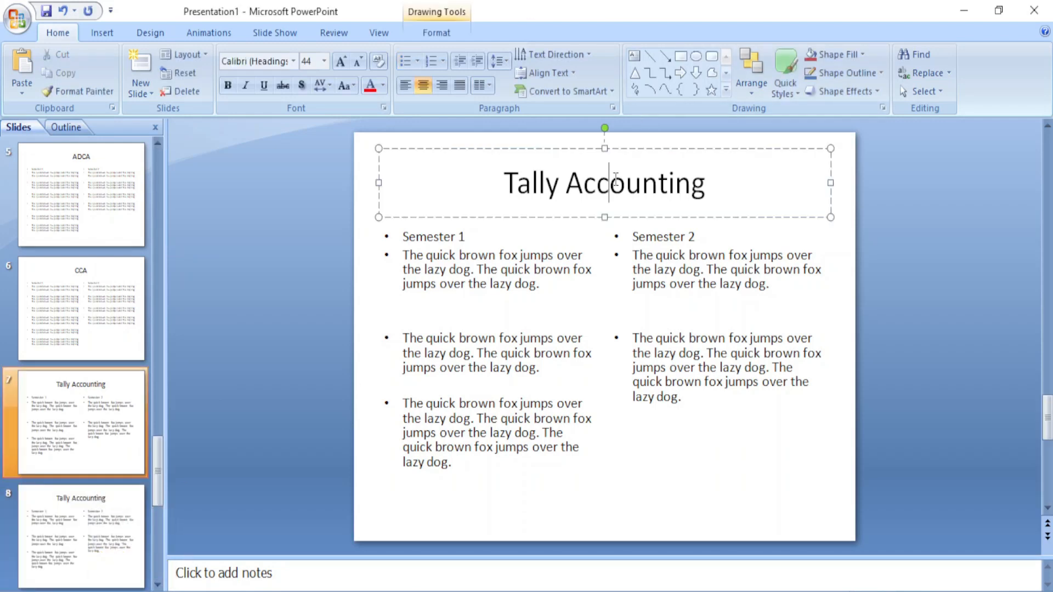
type("O")
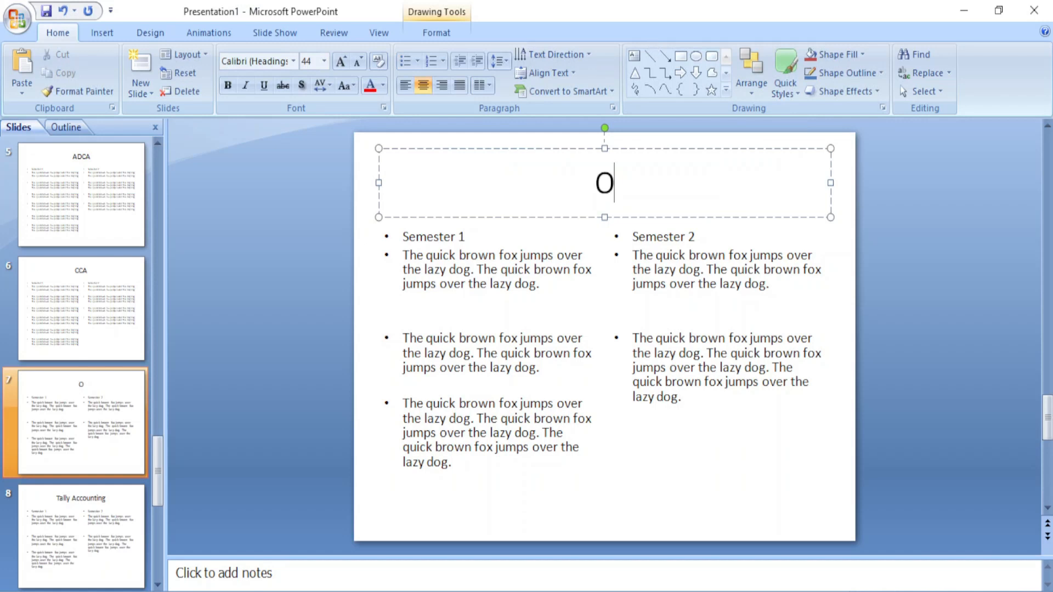
type("ffice A")
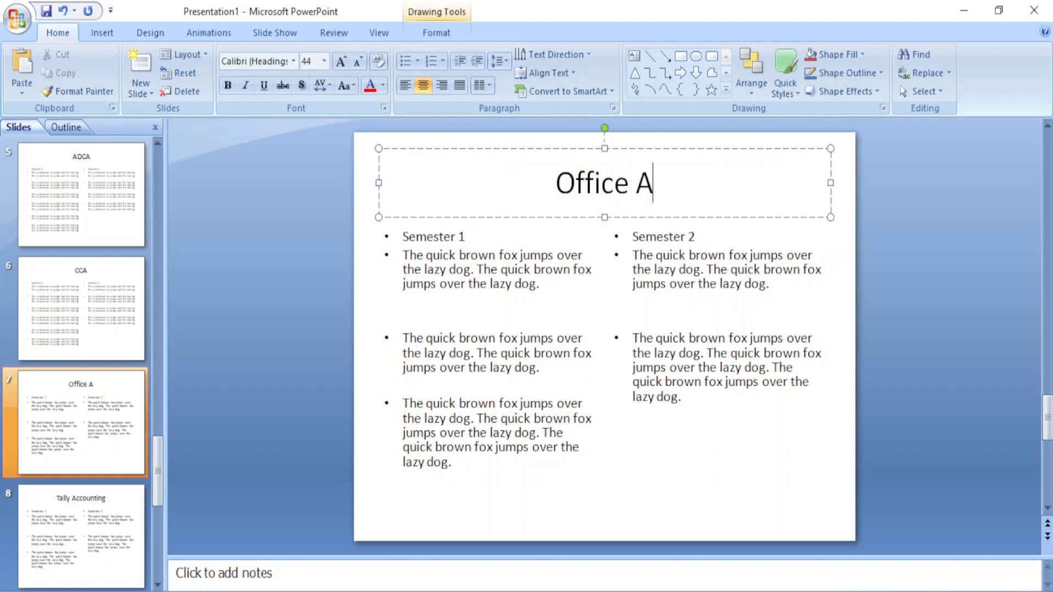
type("utoma")
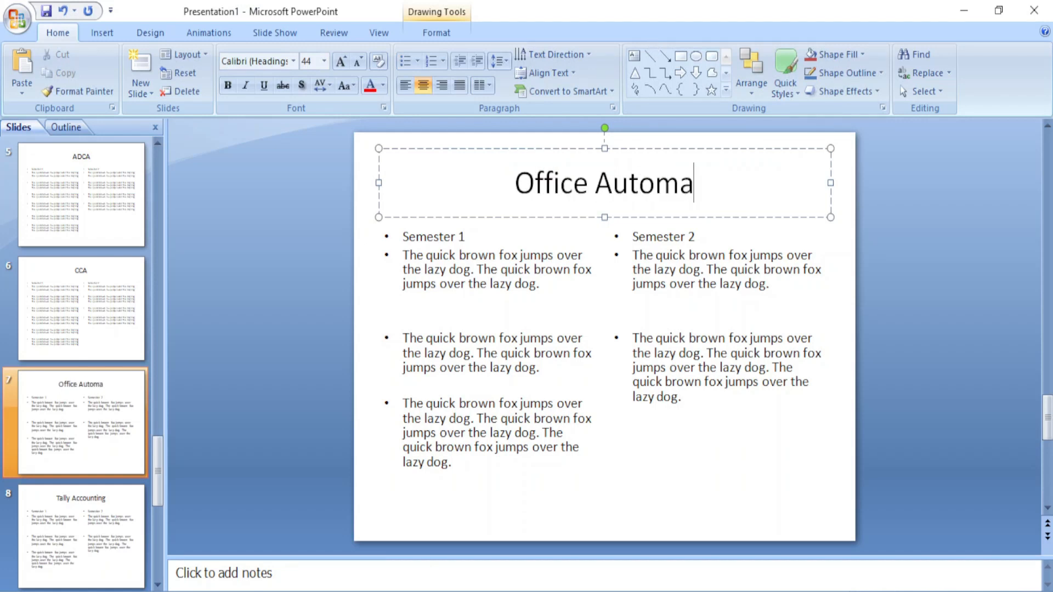
type("tion")
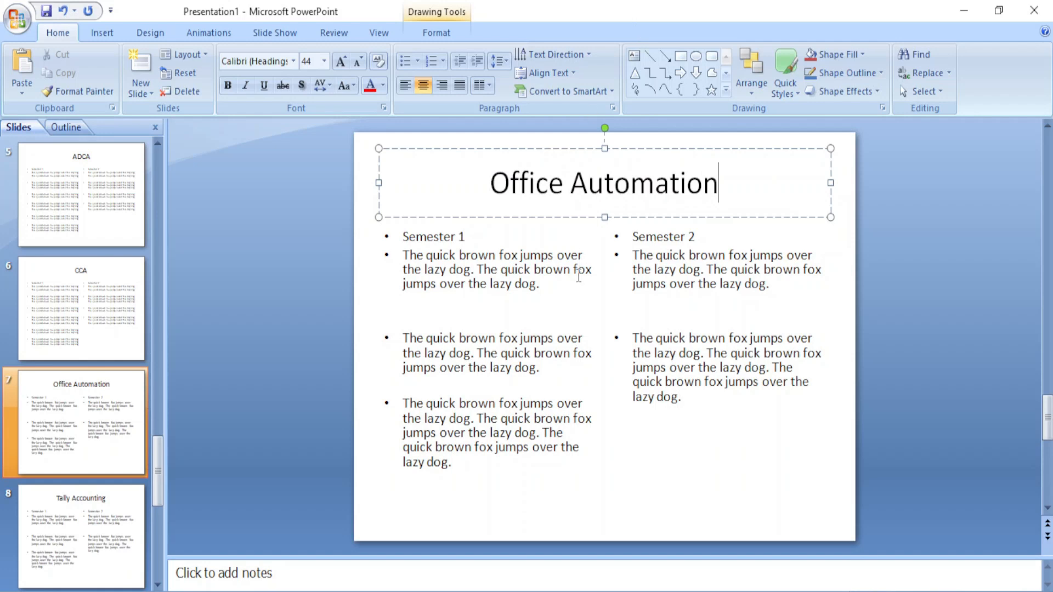
left_click(548, 326)
double_click(516, 339)
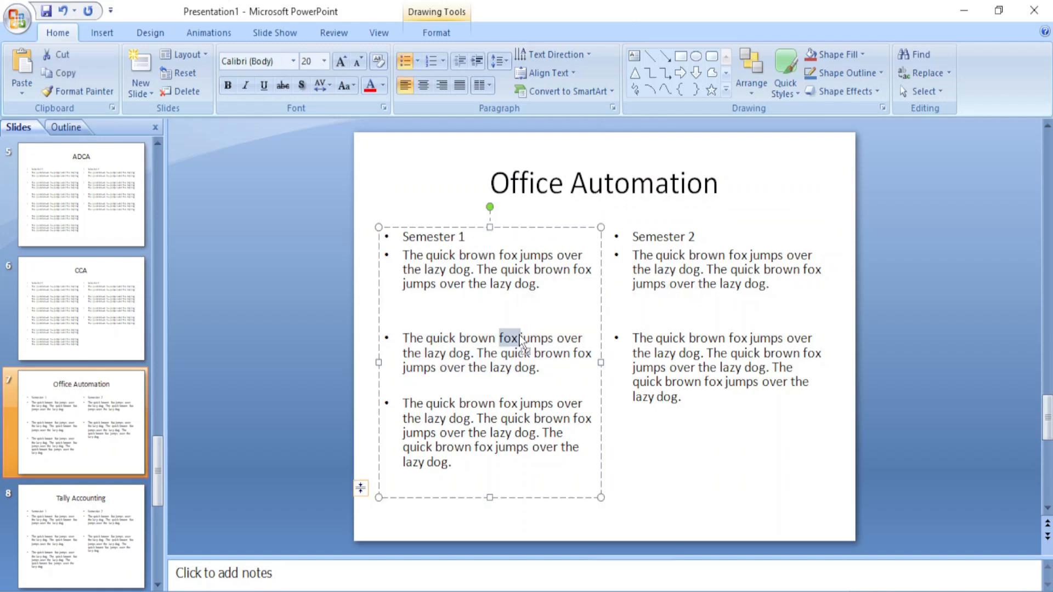
triple_click(519, 338)
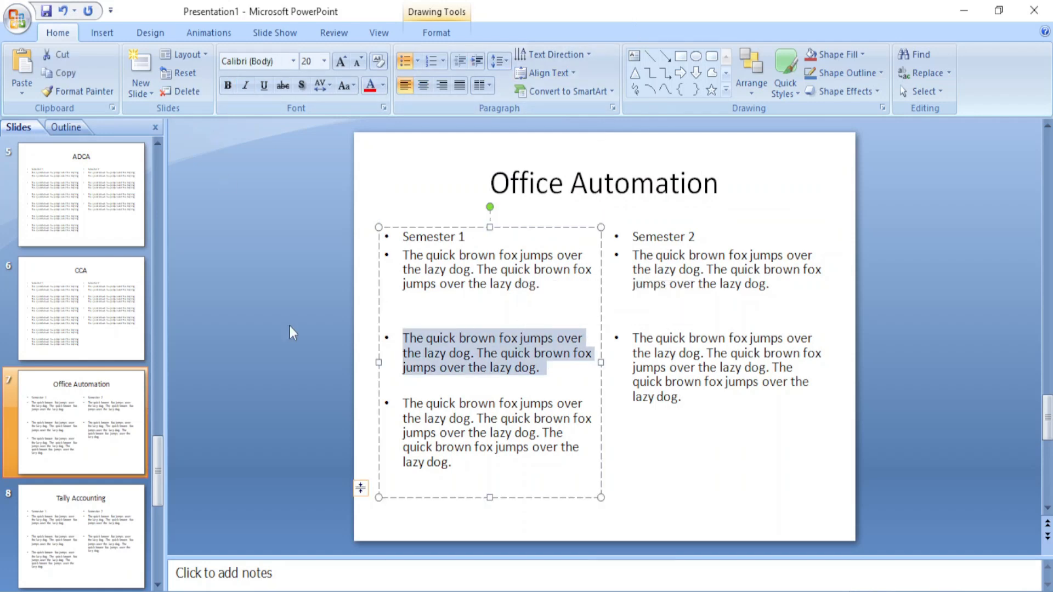
left_click(665, 378)
left_click(498, 353)
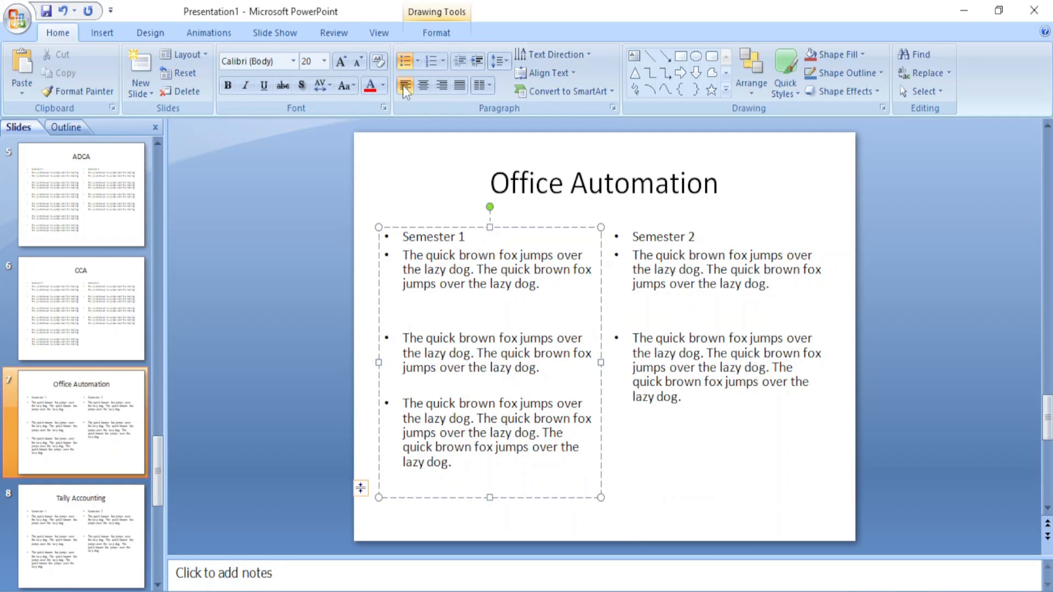
List all clip art and insert the woman at a computer on the Office Automation slide, placed at the lower end of the Semester 2 text
left_click(102, 33)
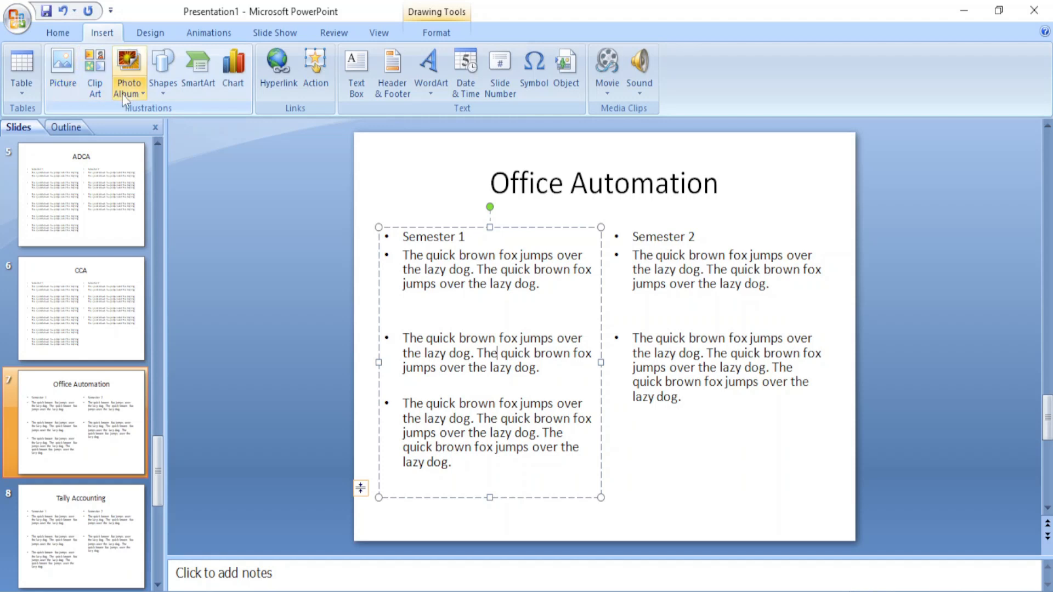
left_click(95, 77)
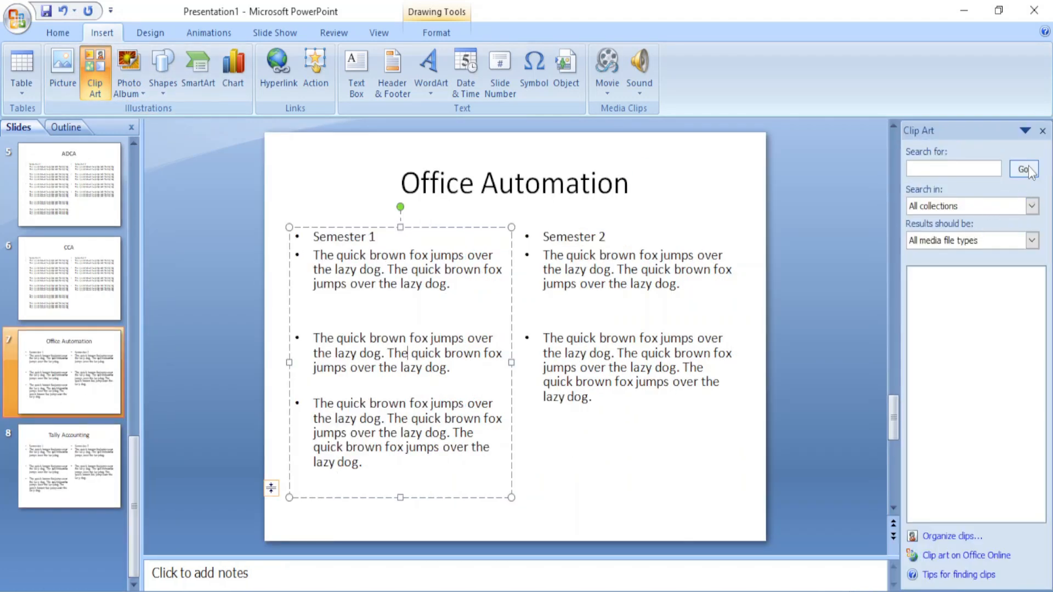
left_click(1023, 169)
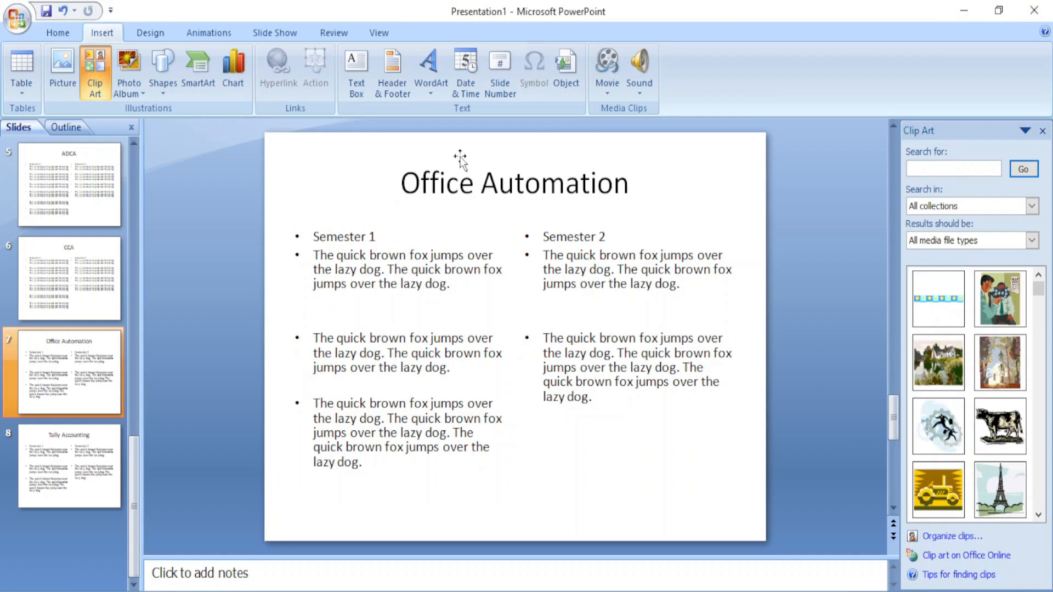
scroll(936, 437, "down", 5)
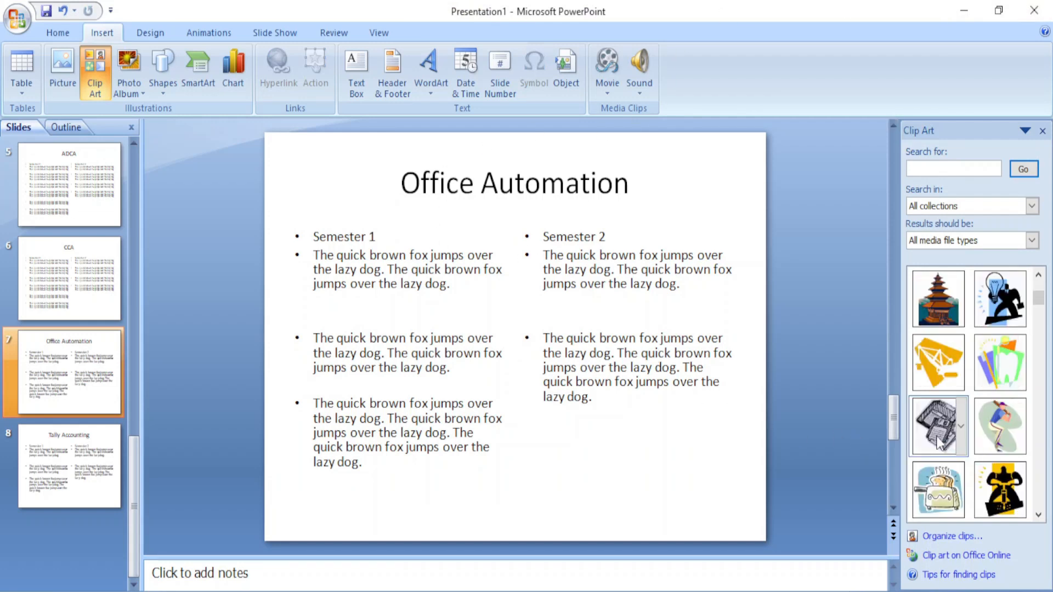
scroll(939, 441, "up", 3)
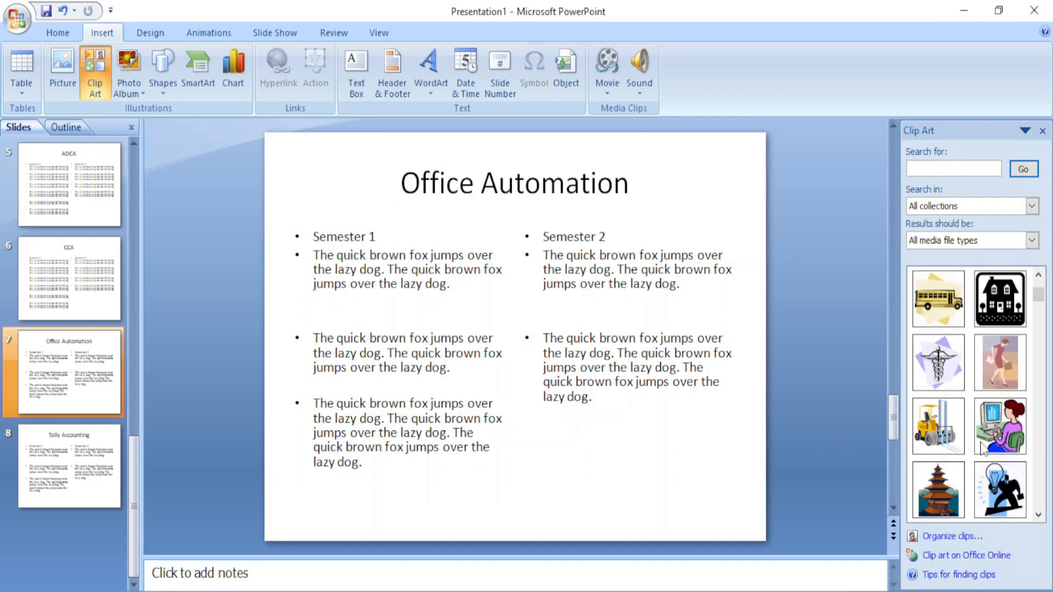
left_click(1011, 441)
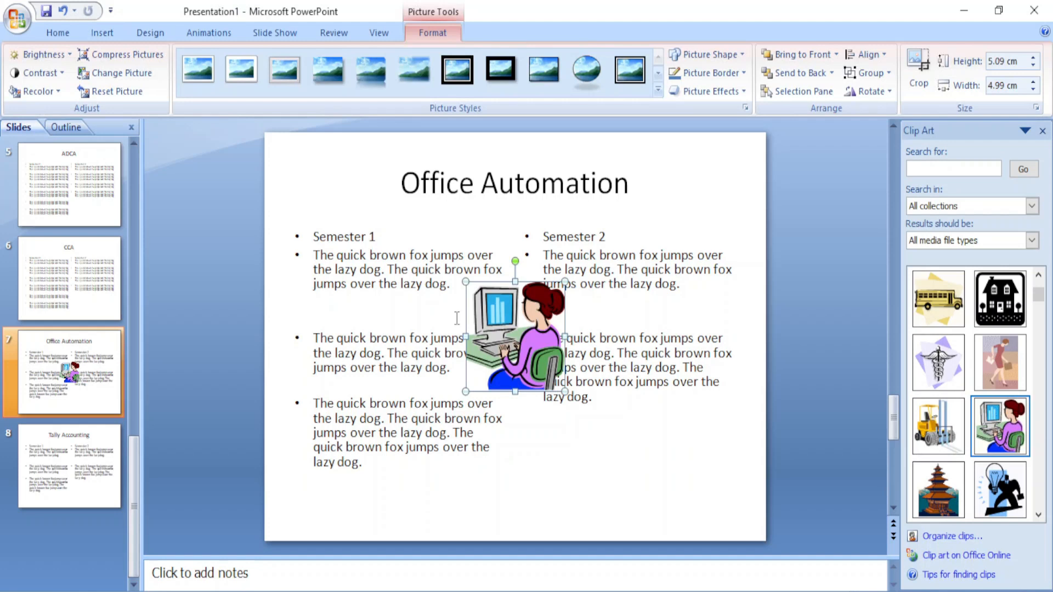
left_click_drag(517, 335, 661, 445)
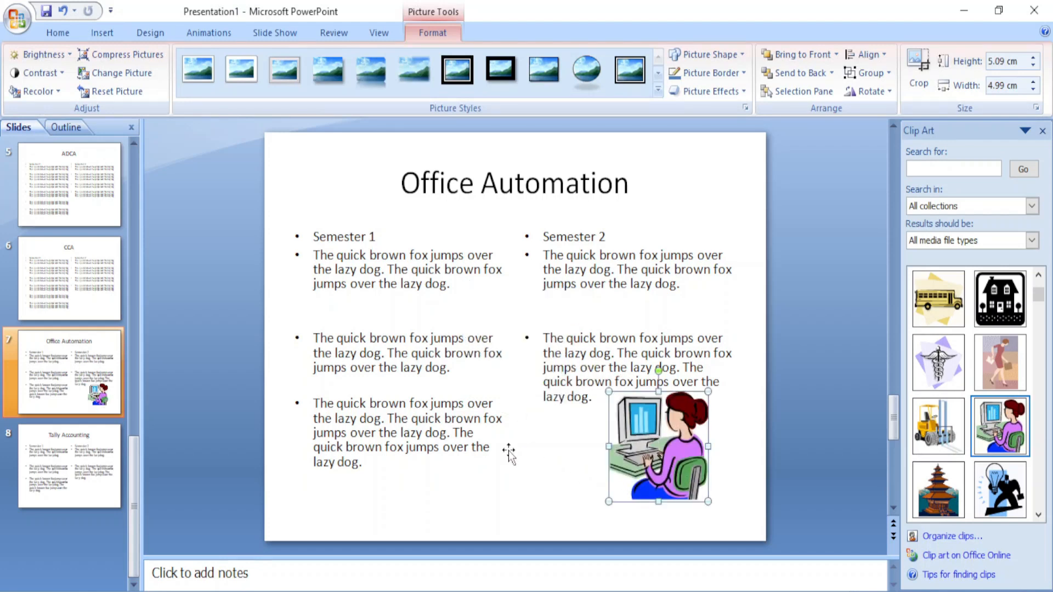
Insert the floppy disks clip art on the CCA slide and move it below the Semester 2 text
scroll(507, 452, "up", 1)
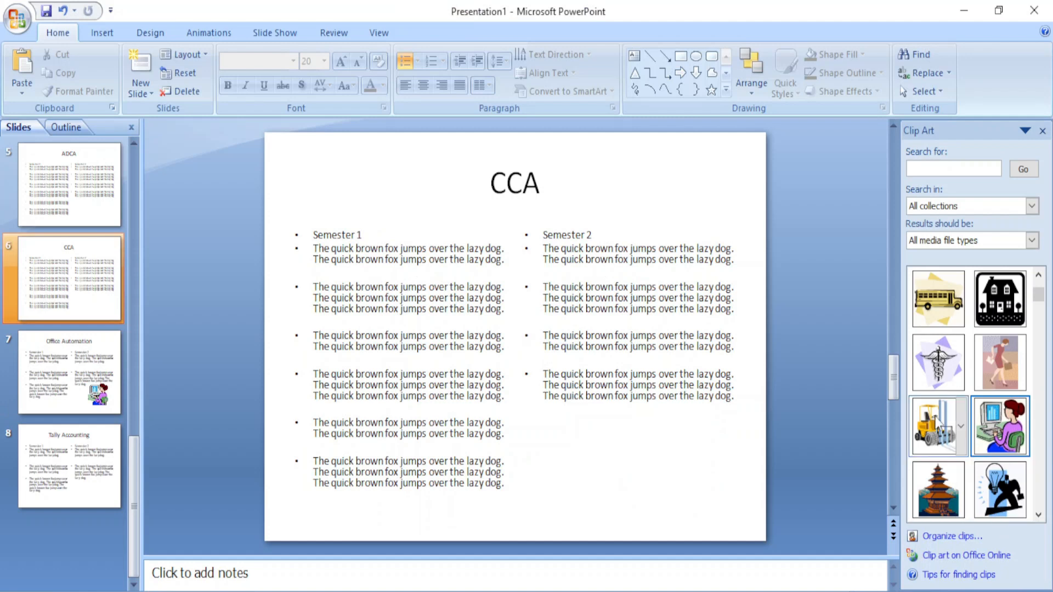
scroll(974, 456, "down", 3)
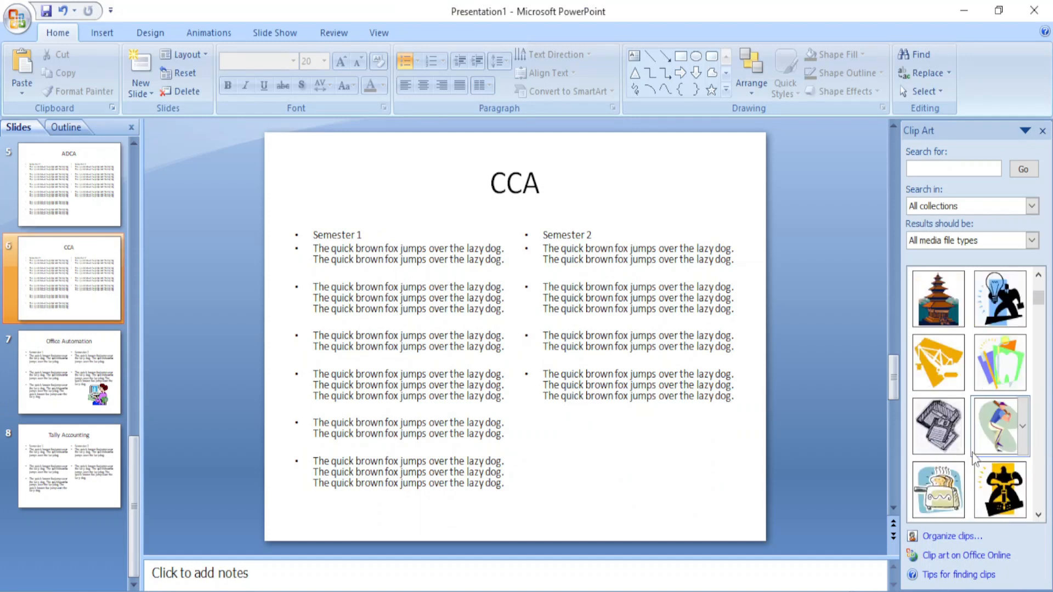
left_click(937, 426)
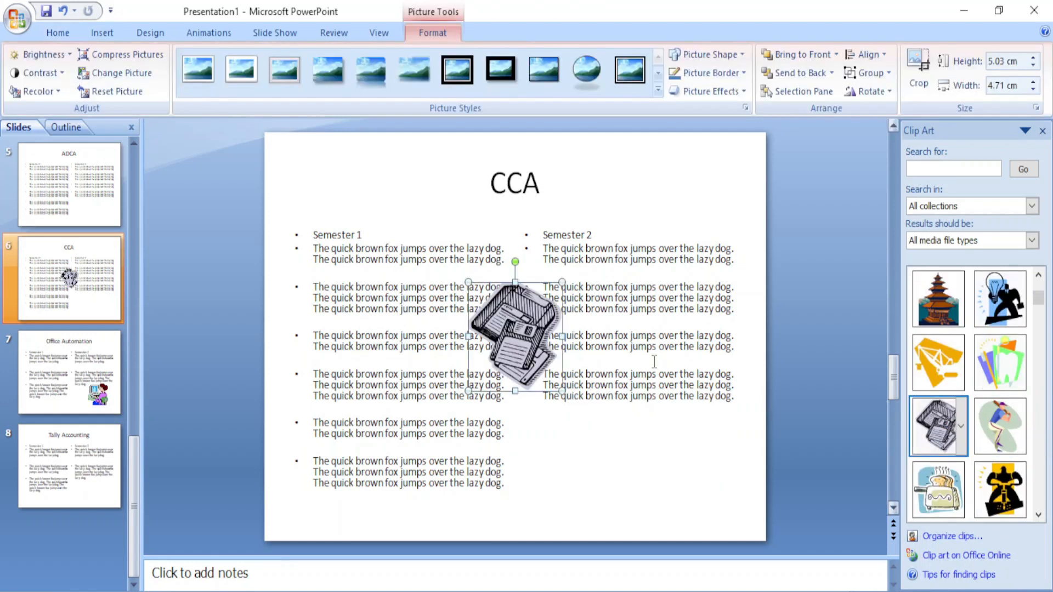
left_click_drag(524, 323, 642, 456)
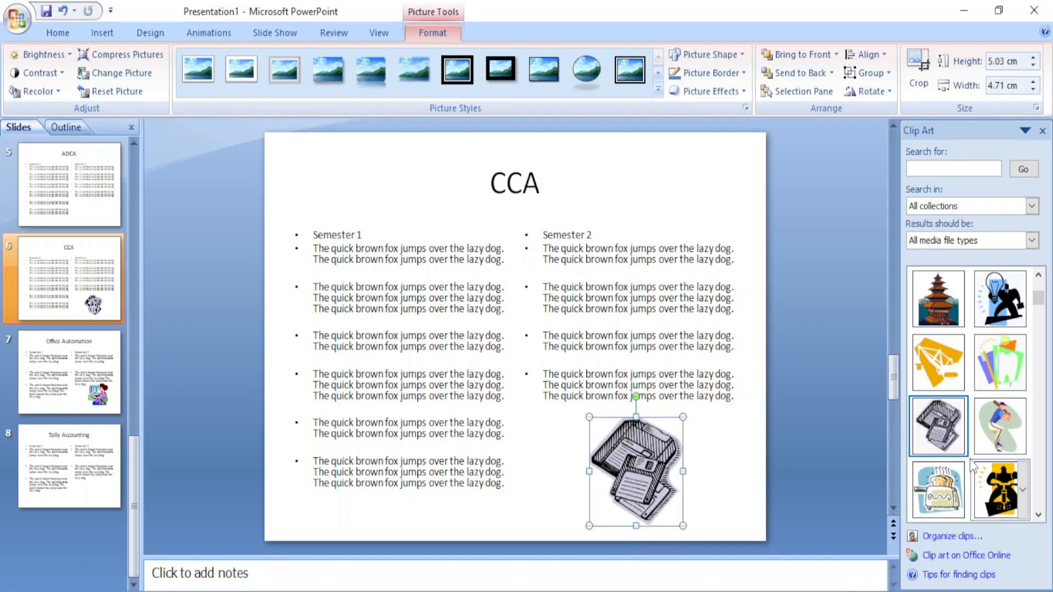
Insert the clip art of the doctor in a white coat on the PGDCA slide and move it below the Semester 2 text
scroll(655, 419, "up", 3)
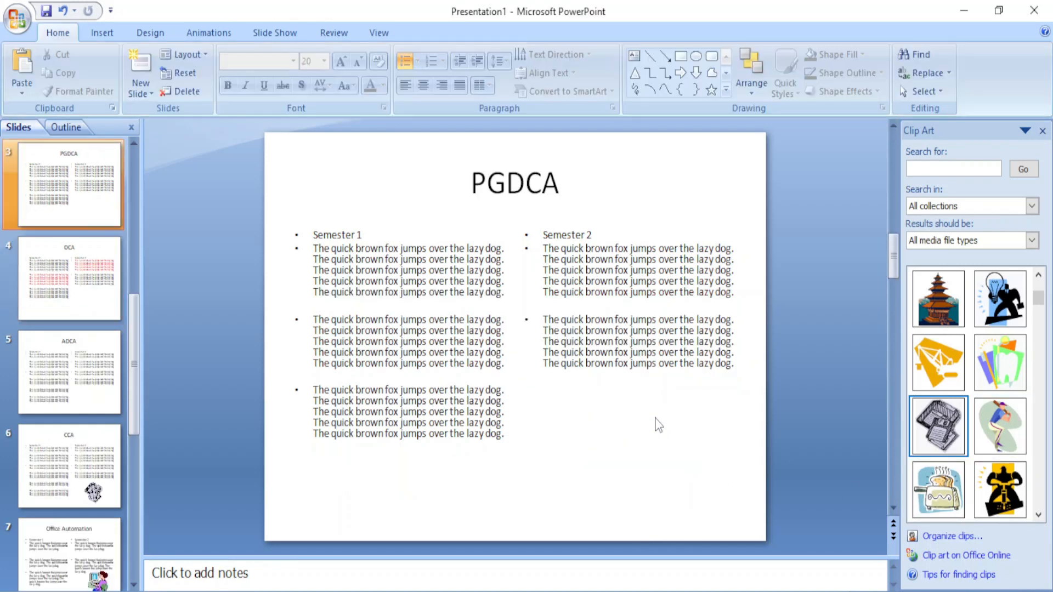
scroll(931, 384, "up", 3)
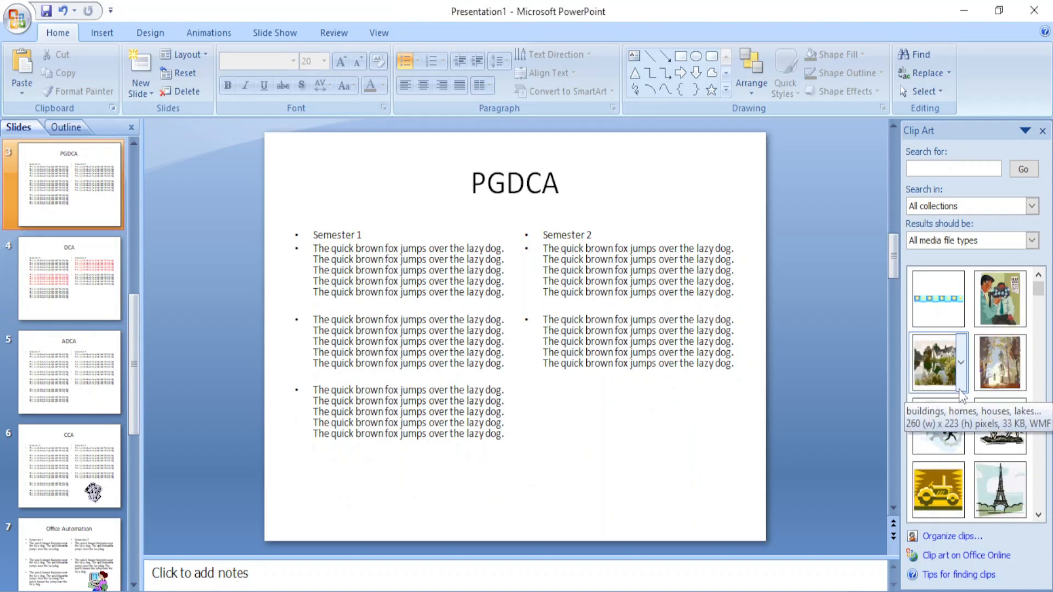
scroll(960, 399, "down", 3)
scroll(961, 406, "down", 5)
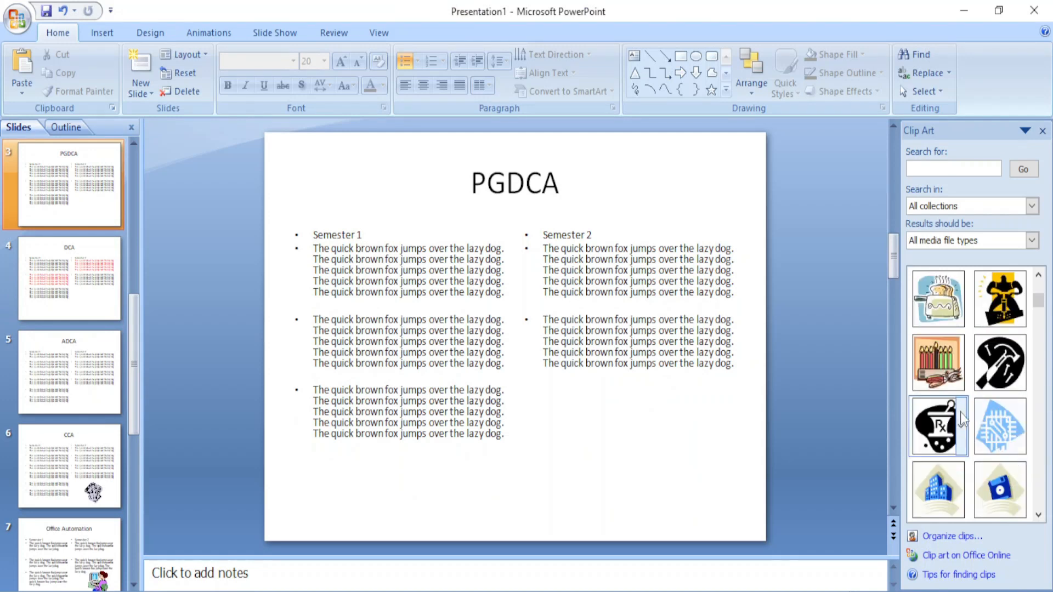
scroll(959, 412, "down", 5)
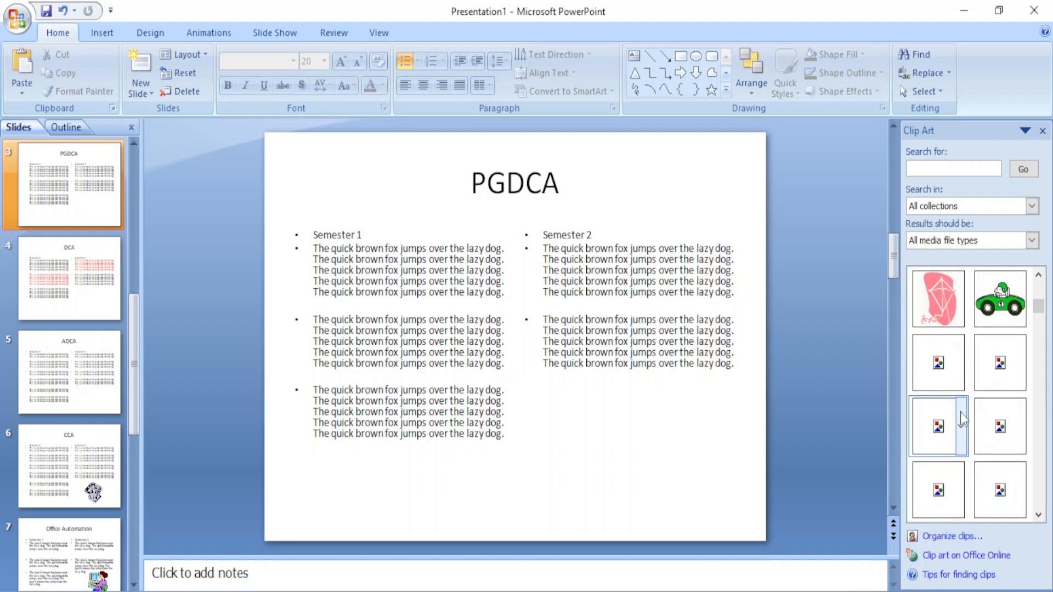
scroll(959, 413, "down", 5)
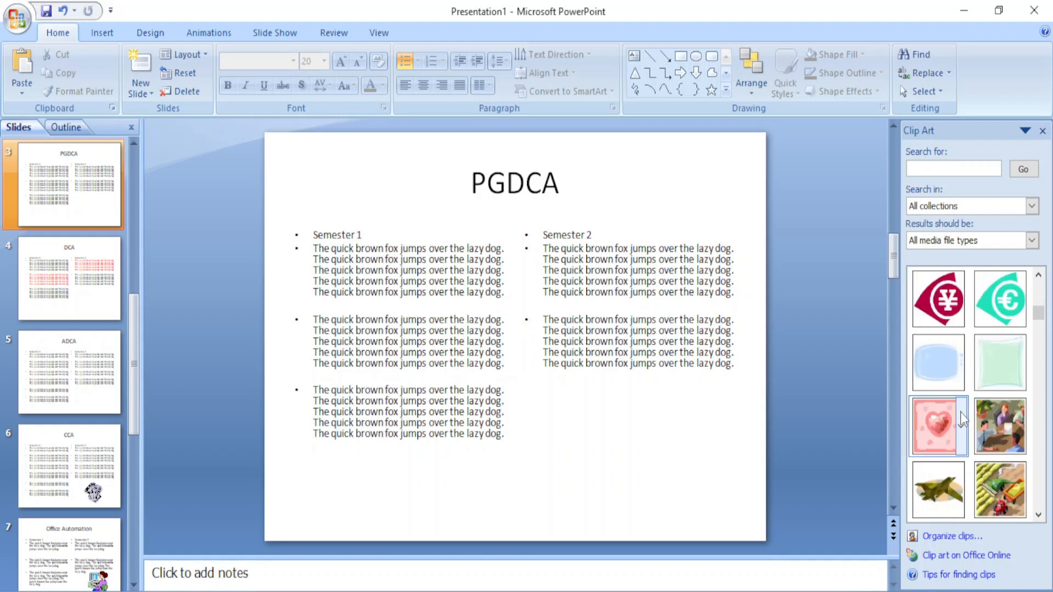
scroll(955, 419, "down", 5)
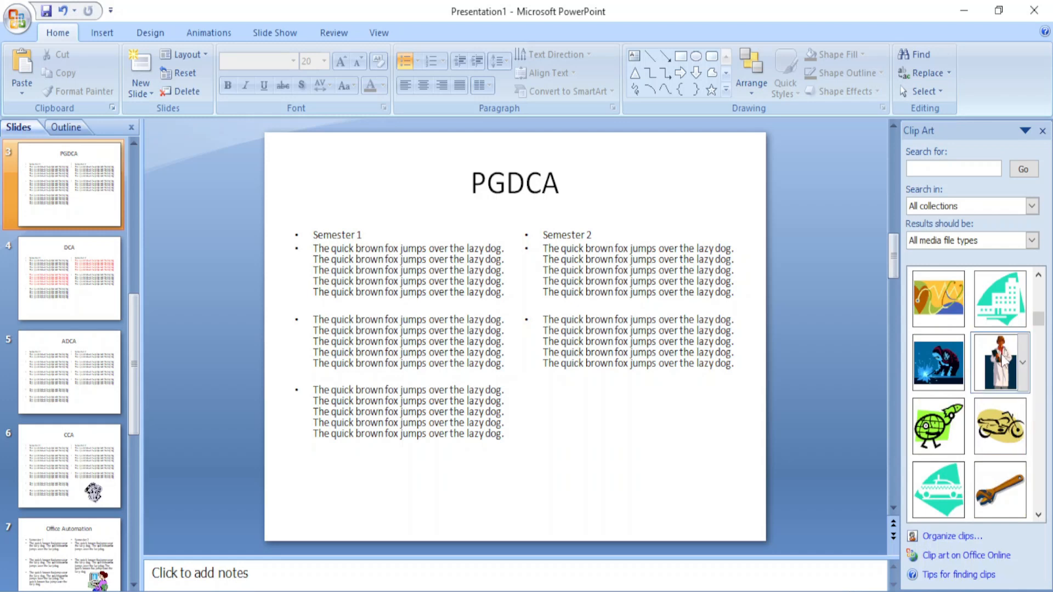
left_click(999, 362)
left_click_drag(529, 321, 648, 425)
left_click(548, 488)
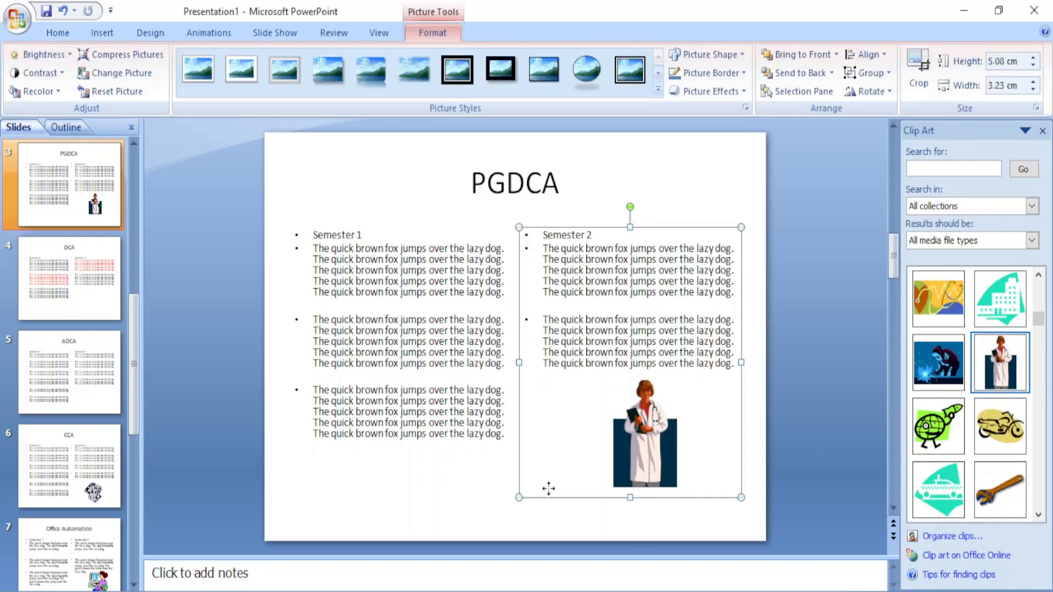
left_click(676, 517)
Insert the blue target with arrow clip art on the Available Courses slide, move it beside the course list and enlarge it to nearly the list's height
scroll(697, 496, "up", 2)
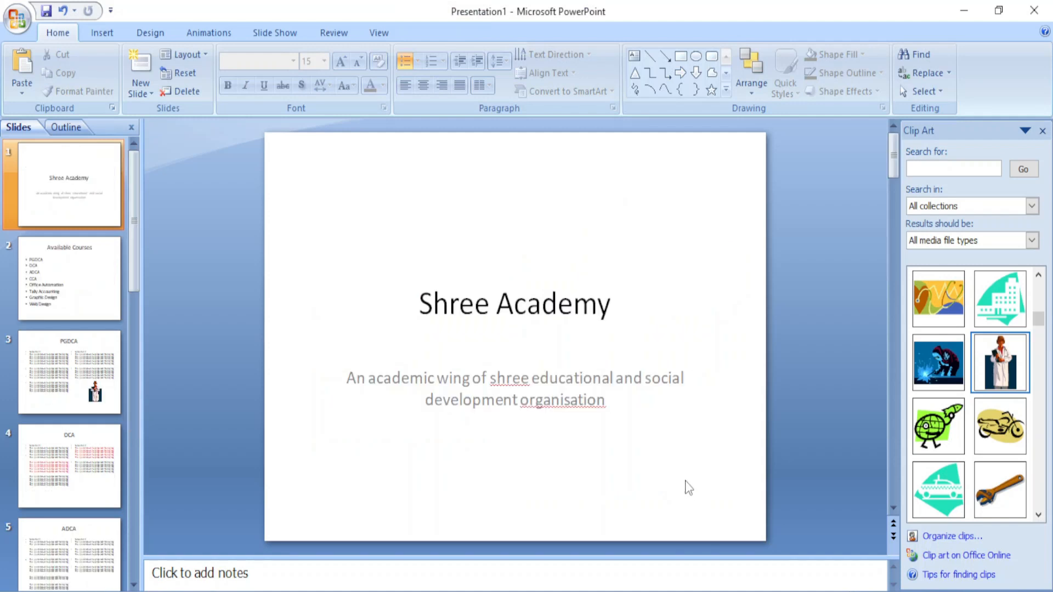
scroll(686, 488, "down", 1)
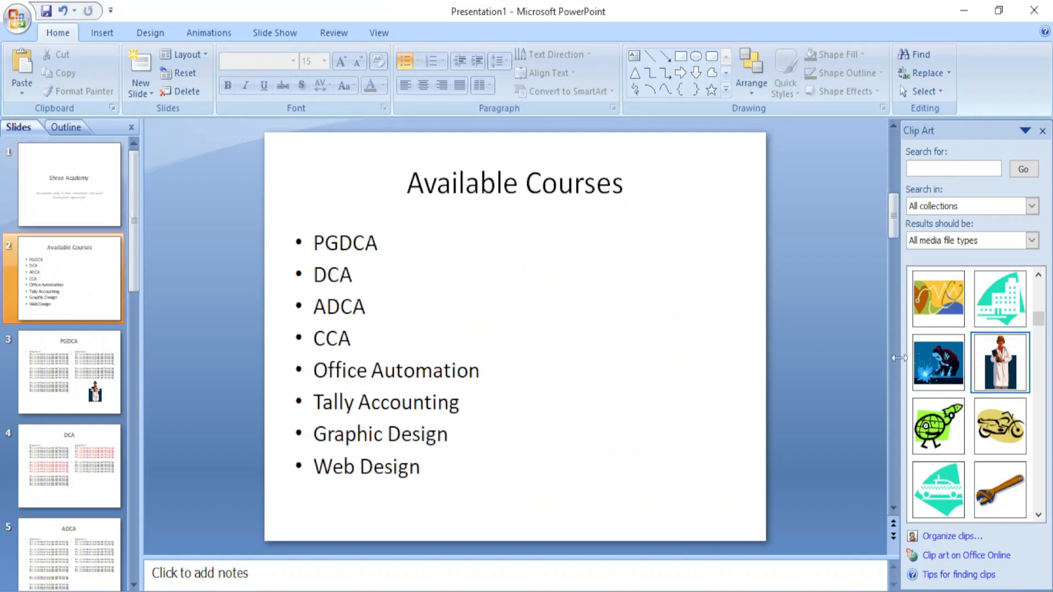
scroll(999, 433, "down", 2)
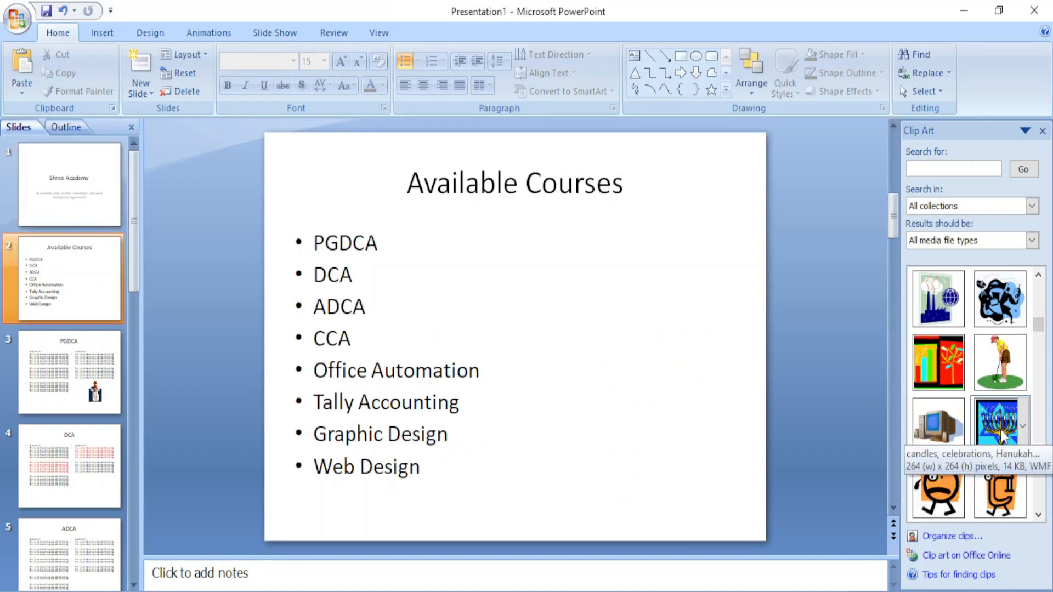
scroll(988, 463, "down", 3)
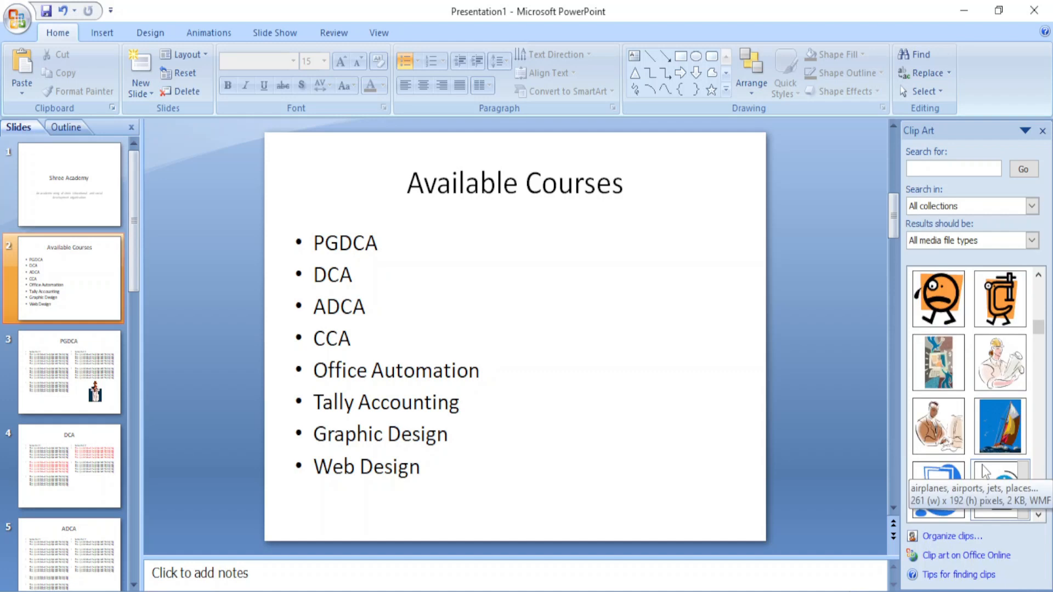
scroll(986, 474, "down", 2)
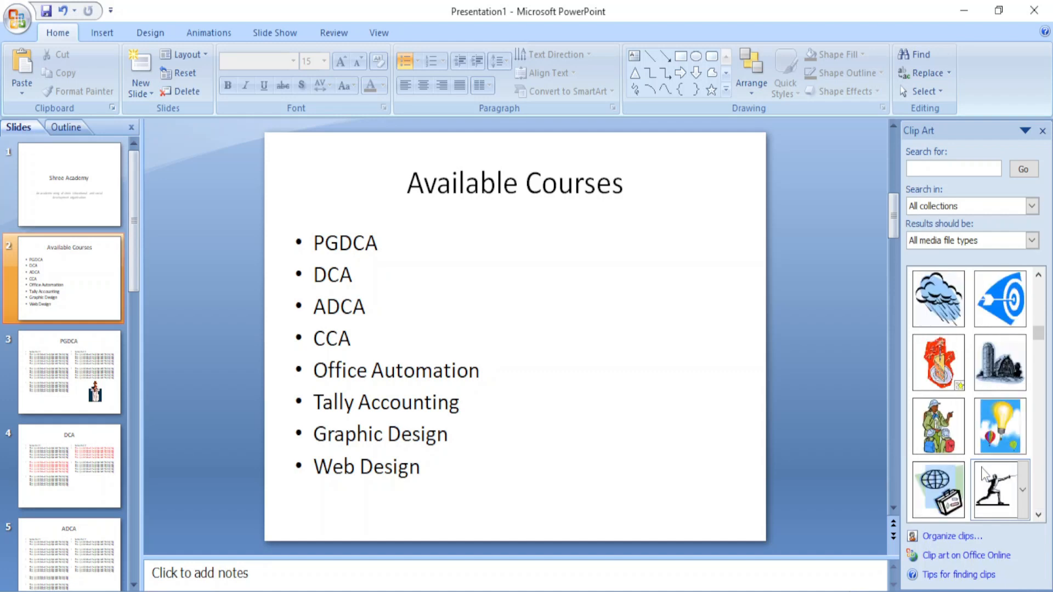
left_click(1010, 296)
left_click_drag(510, 319, 640, 300)
left_click_drag(597, 374, 501, 486)
left_click(415, 495)
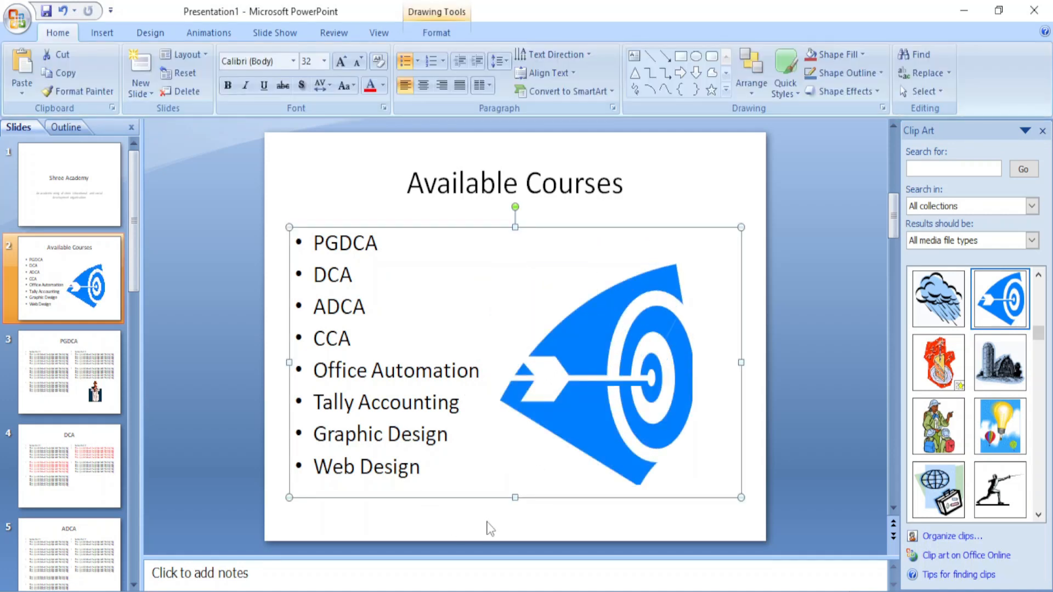
left_click(621, 546)
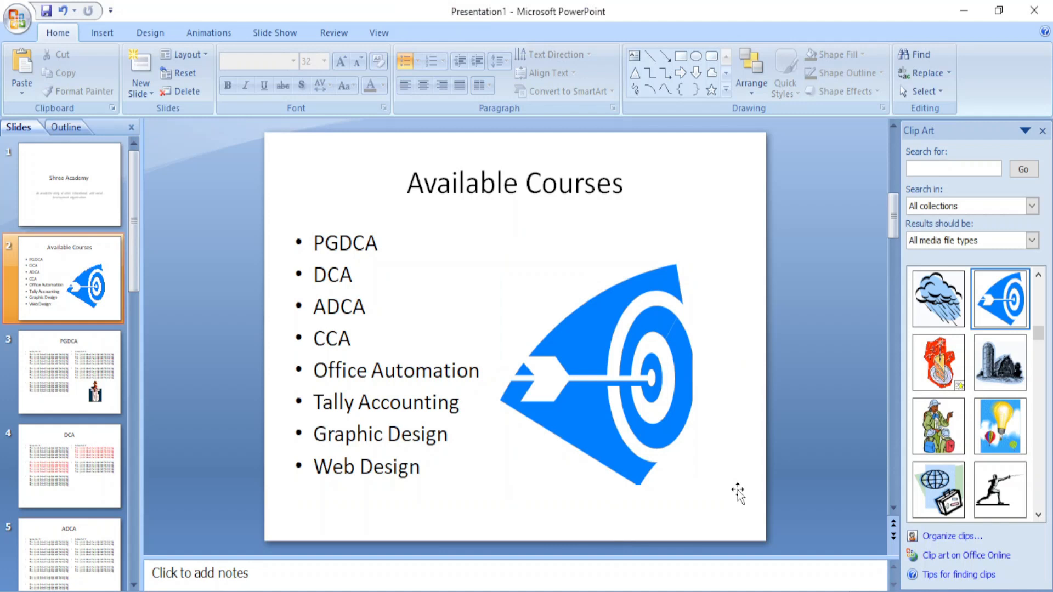
Go to the Tally Accounting slide and browse the clip art collection for a picture to put on it
scroll(654, 464, "up", 1)
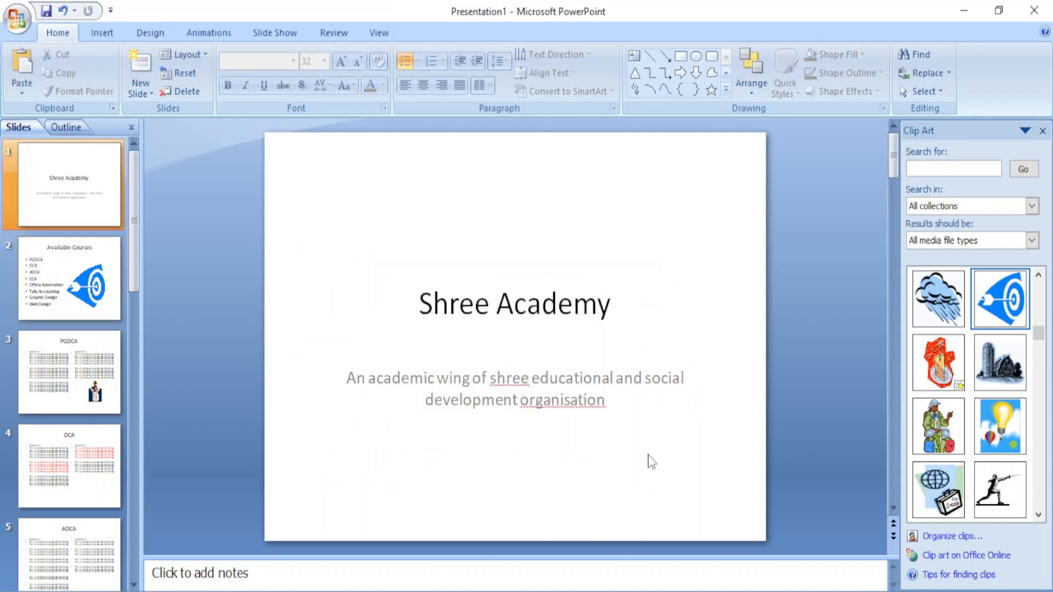
scroll(651, 462, "down", 7)
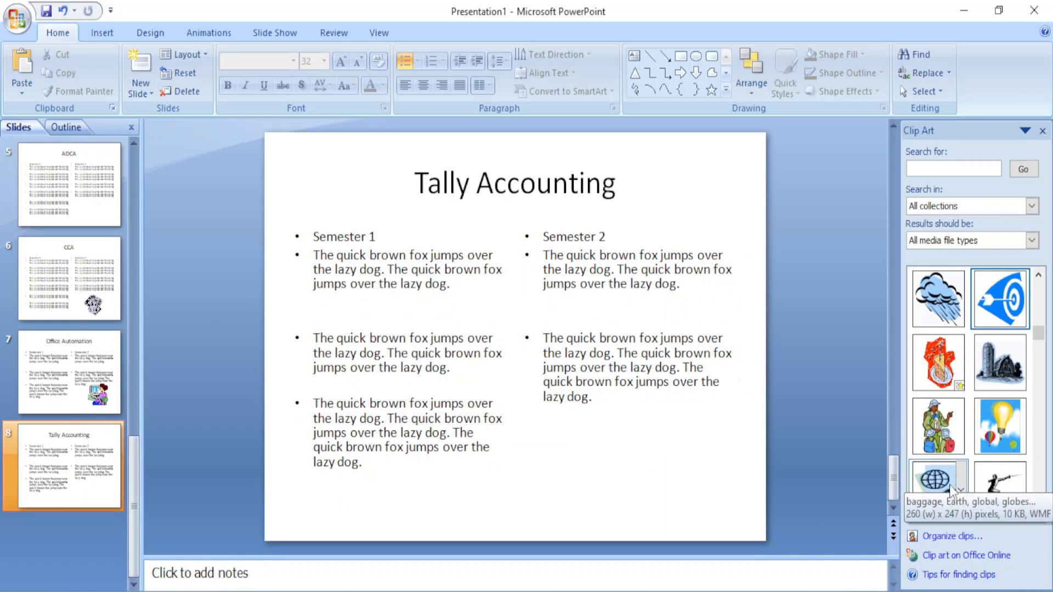
scroll(970, 452, "down", 3)
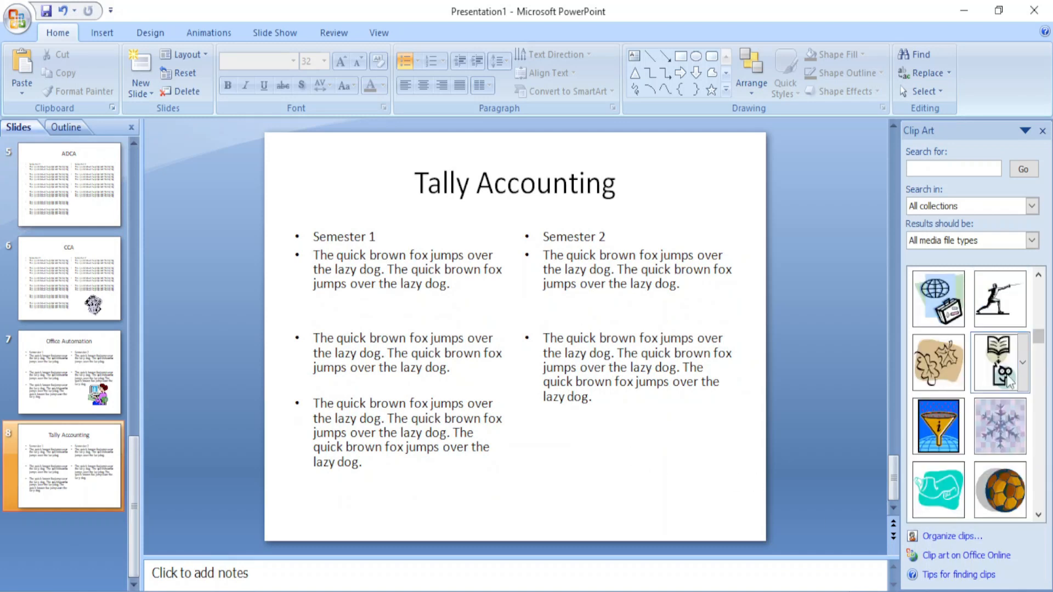